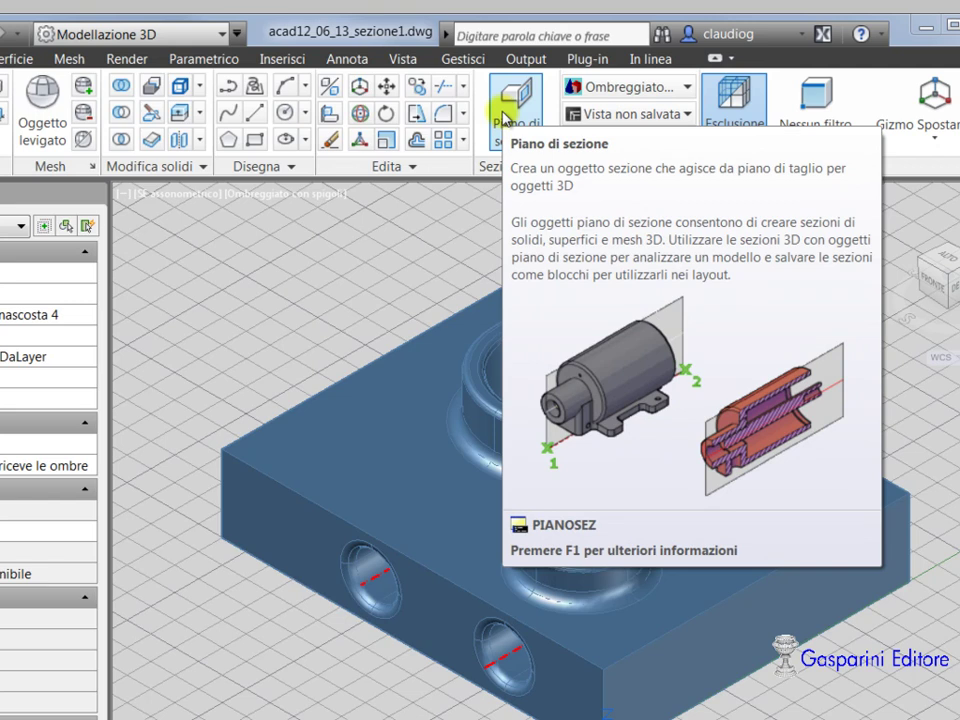
Start the Section Plane (PIANOSEZ) command from the Home tab's Section panel.
click(518, 170)
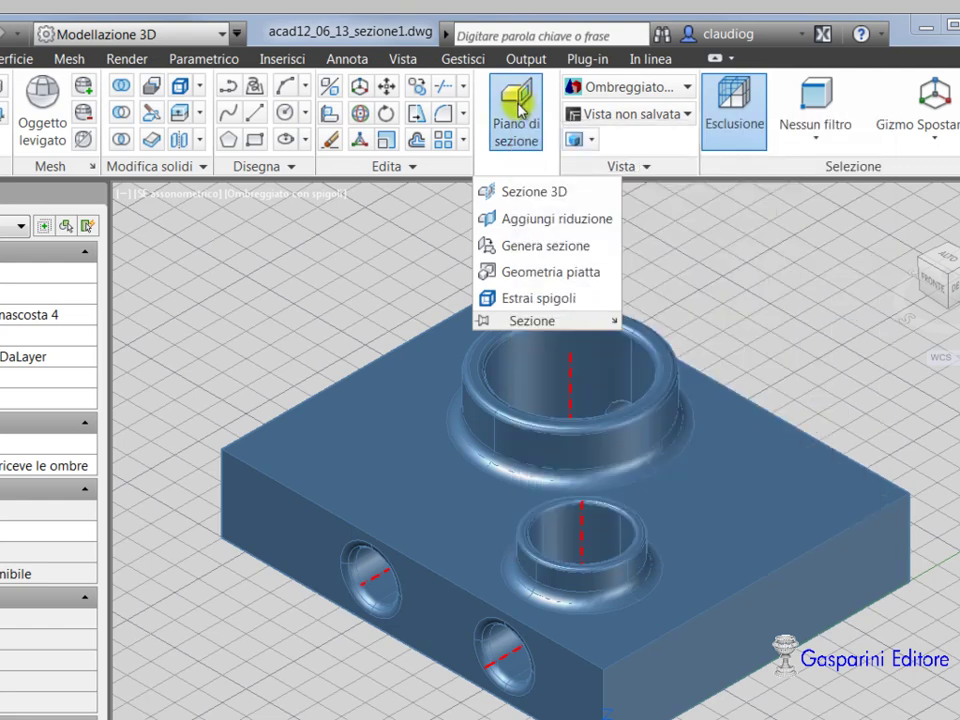
click(518, 105)
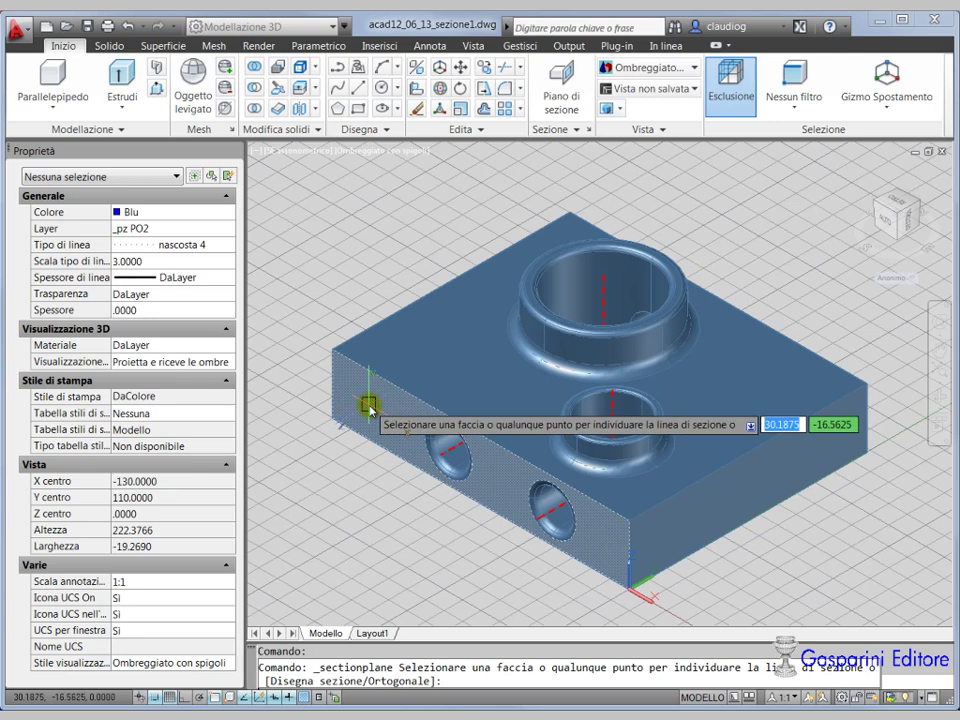
Place a section plane on the block's front face and grip-move it to the centre endpoint.
click(368, 406)
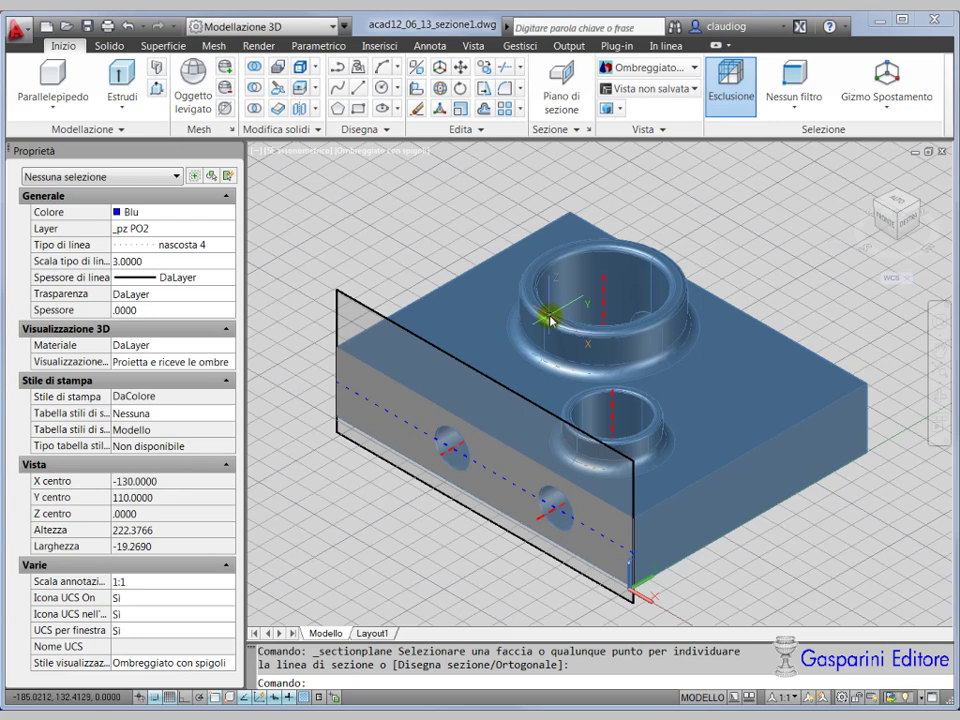
click(358, 302)
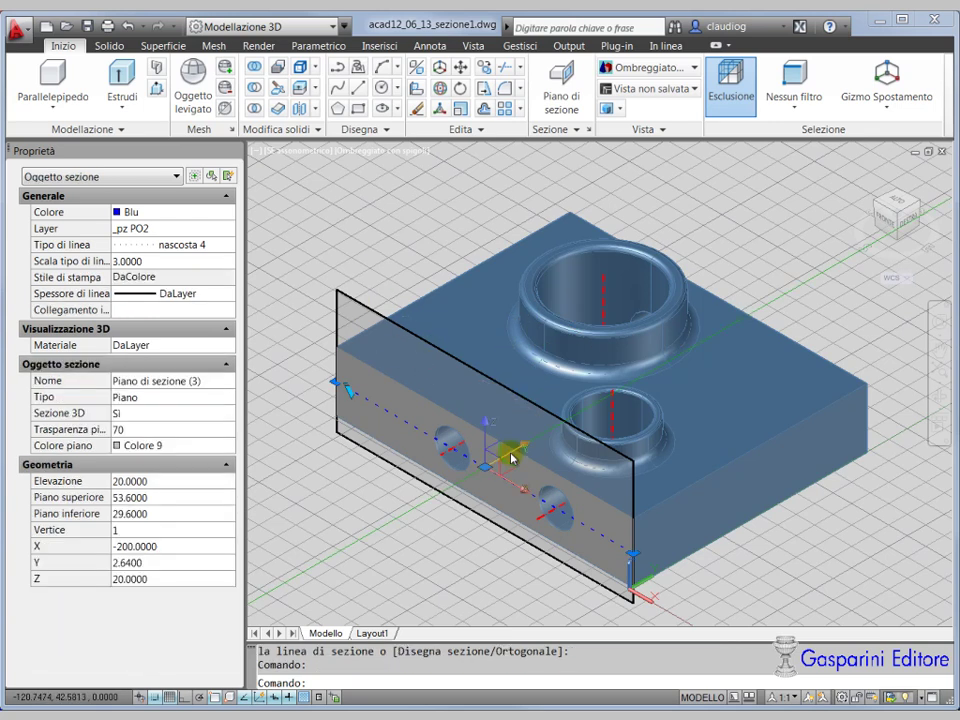
click(511, 457)
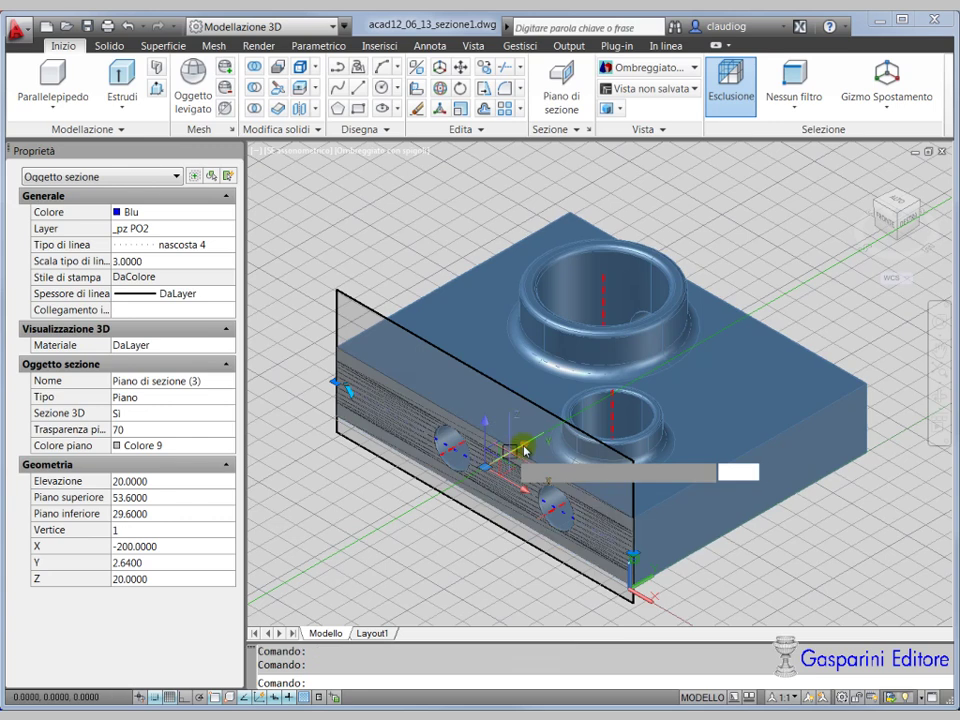
click(600, 276)
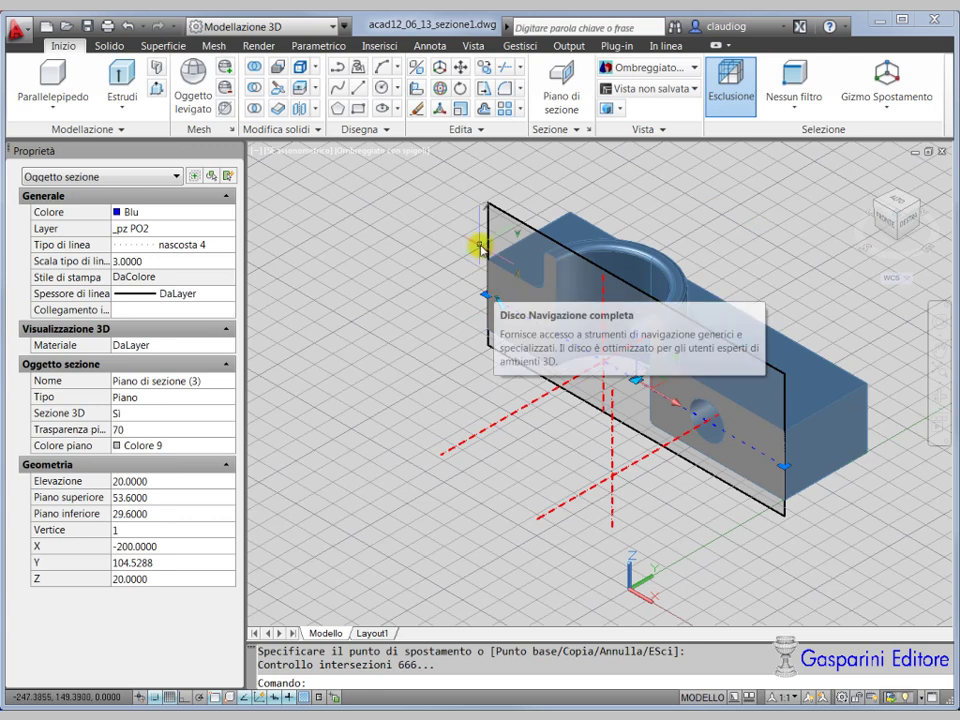
Change the section object's type to Section Boundary.
click(499, 302)
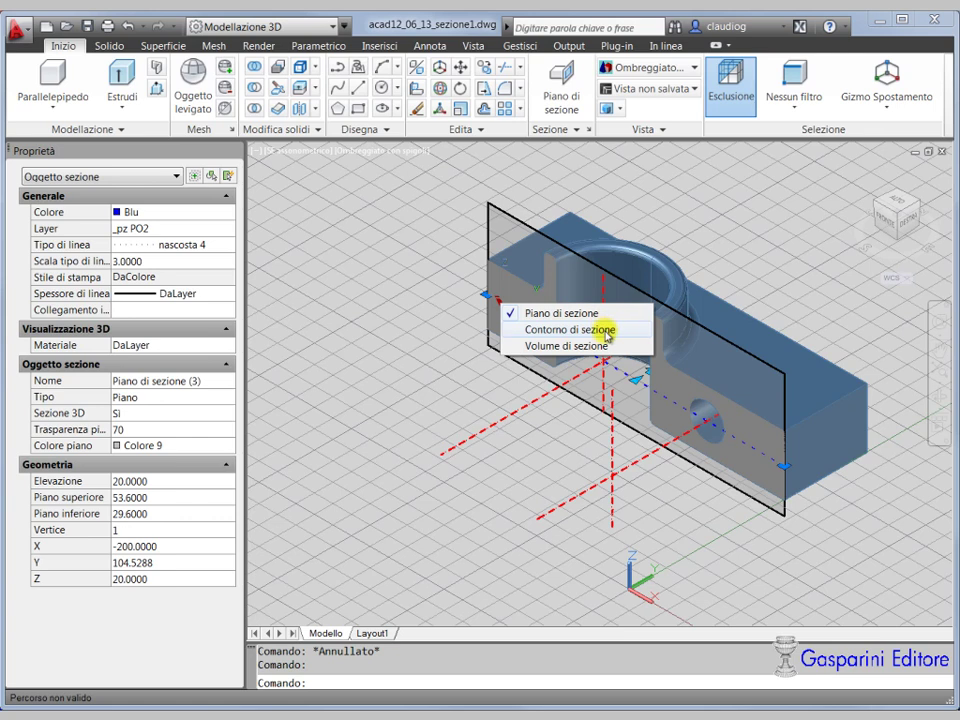
click(606, 335)
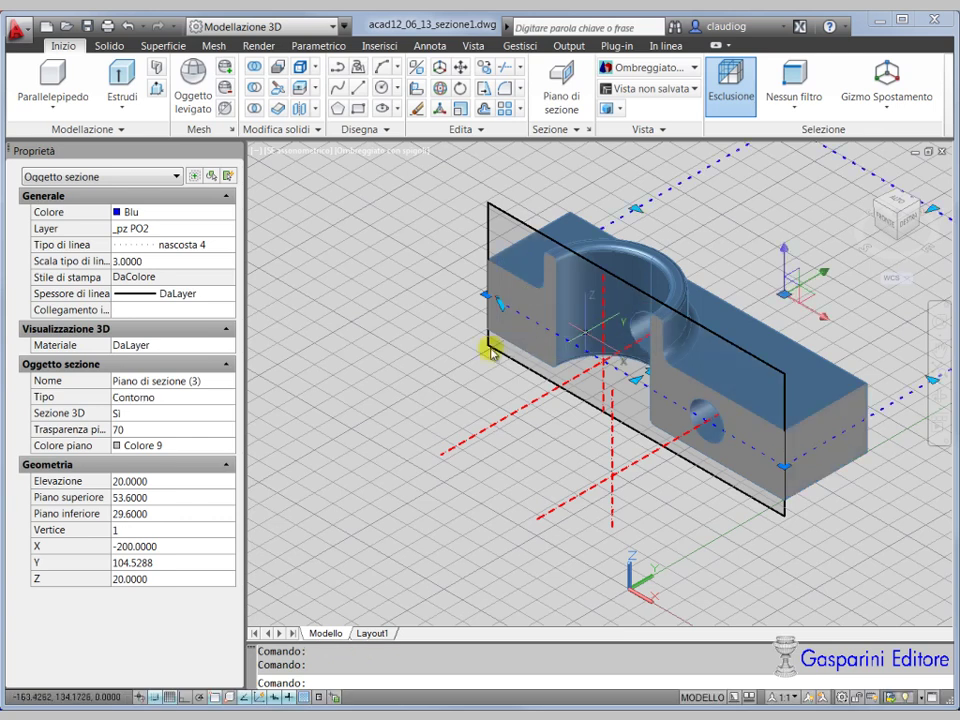
scroll(380, 365, down, 2)
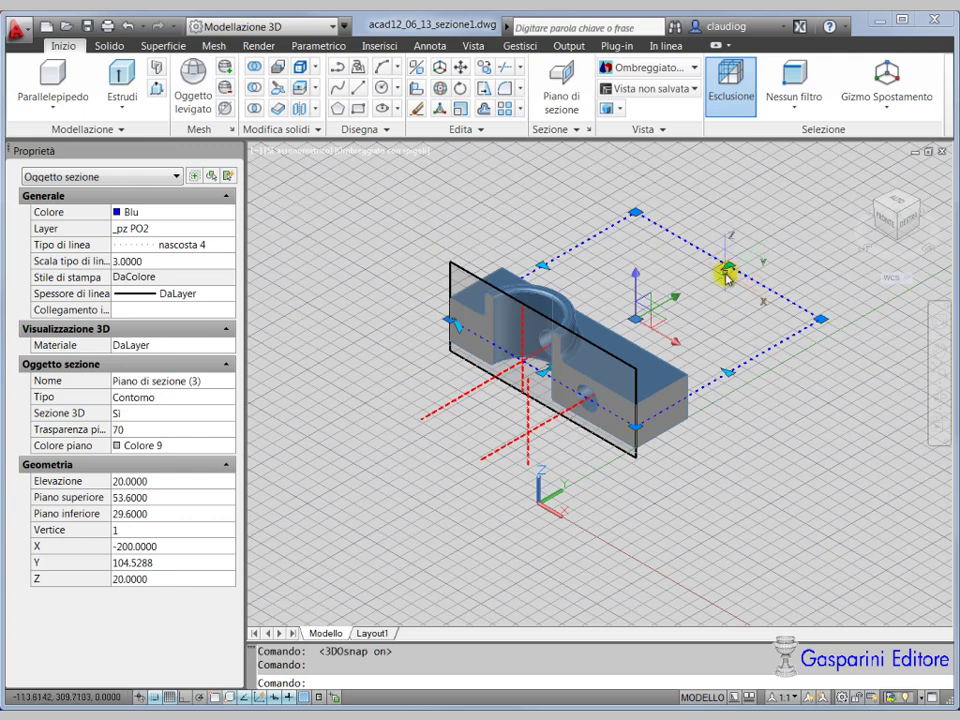
Stretch two grips of the dashed boundary rectangle to resize it around the block.
click(728, 268)
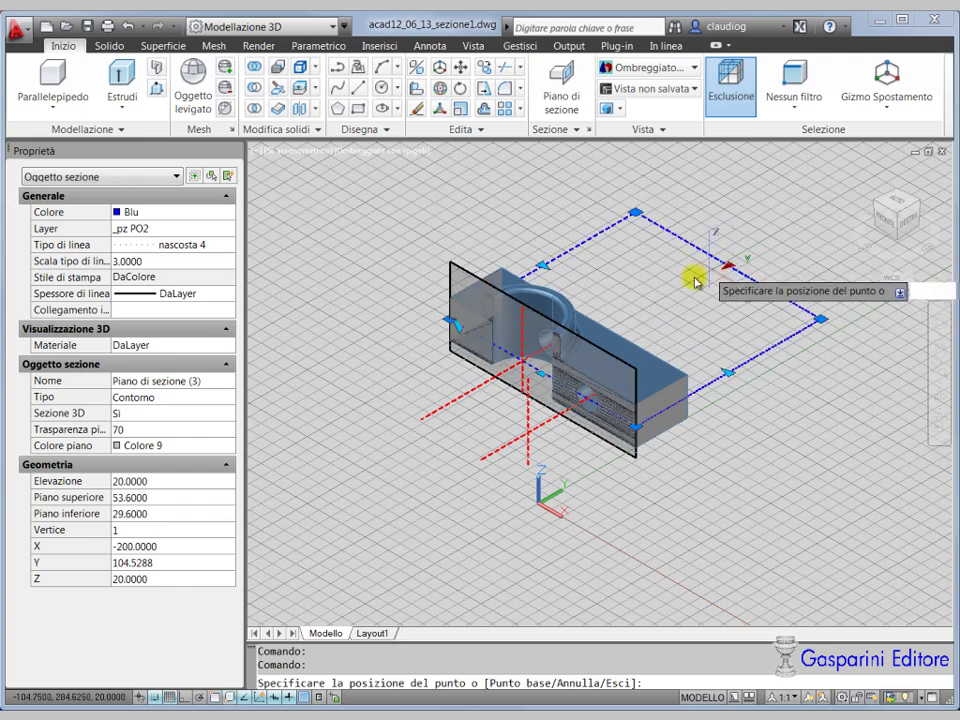
click(674, 285)
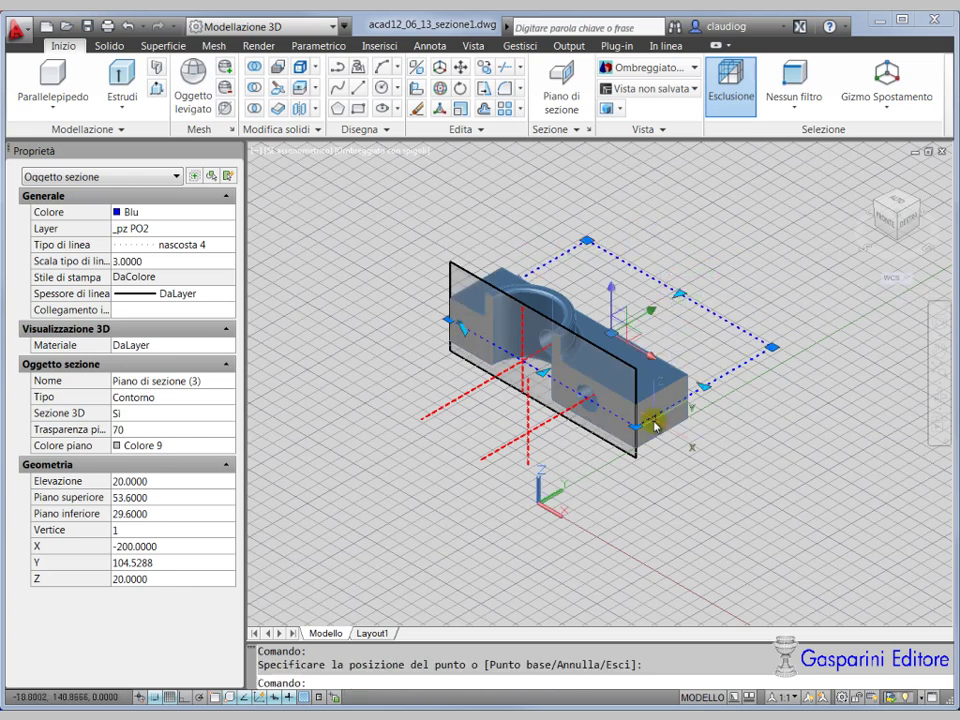
click(703, 389)
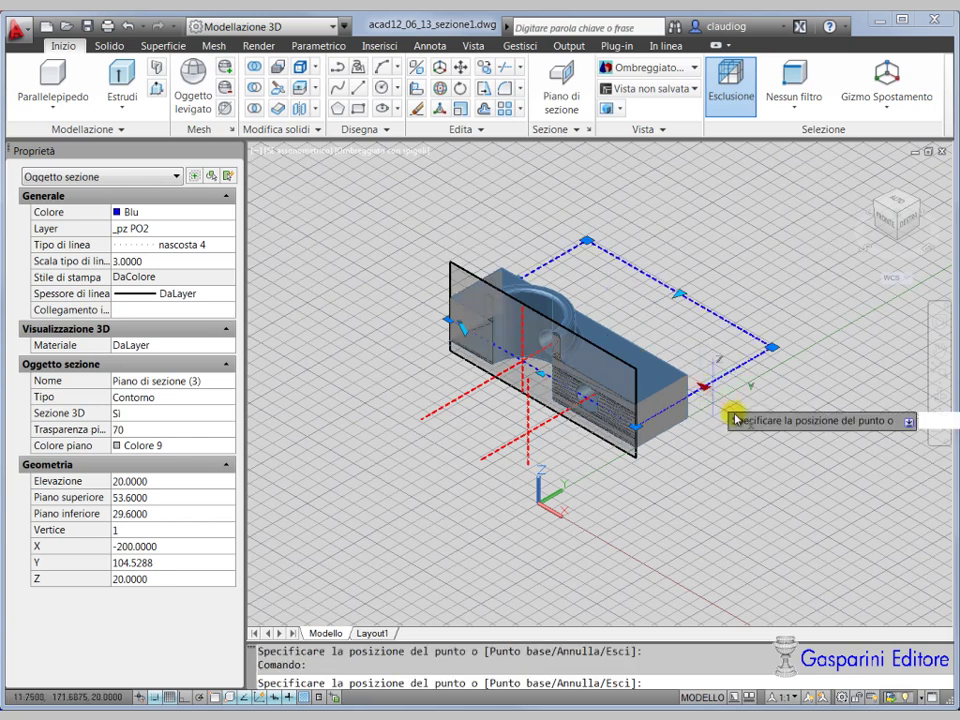
click(738, 409)
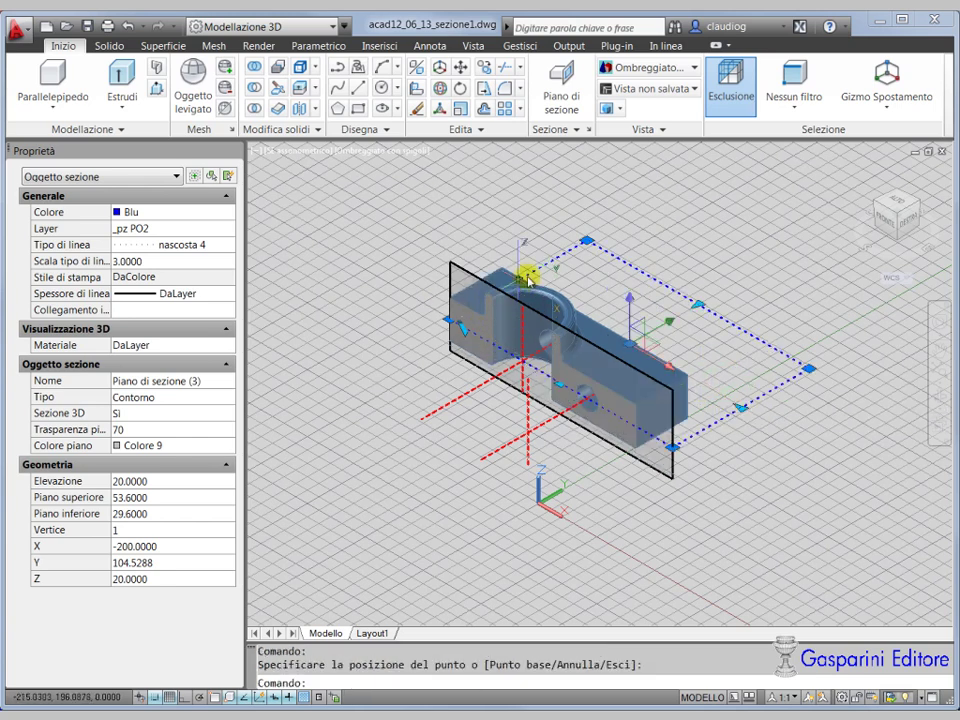
Orbit slightly, window-select the section and block, and cancel the stray move.
drag(903, 260, 864, 255)
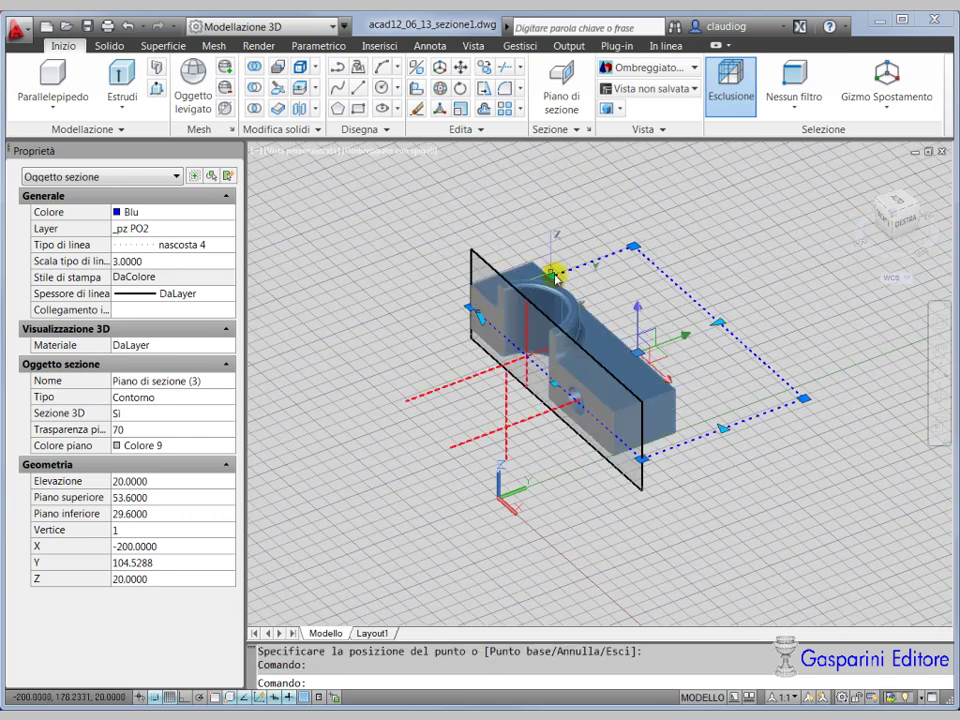
click(556, 282)
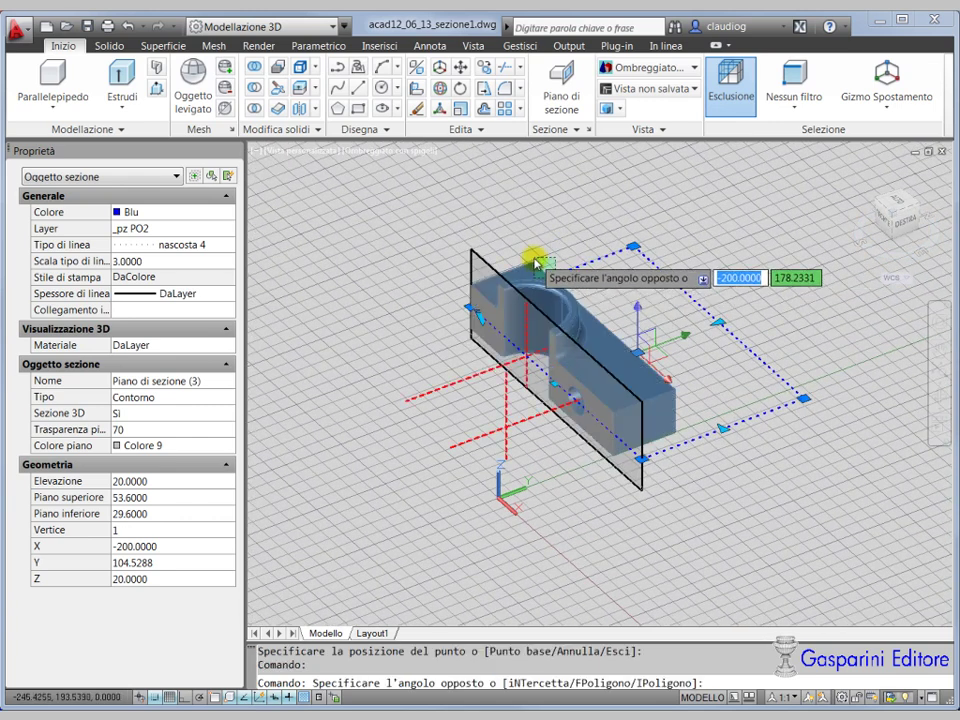
click(533, 246)
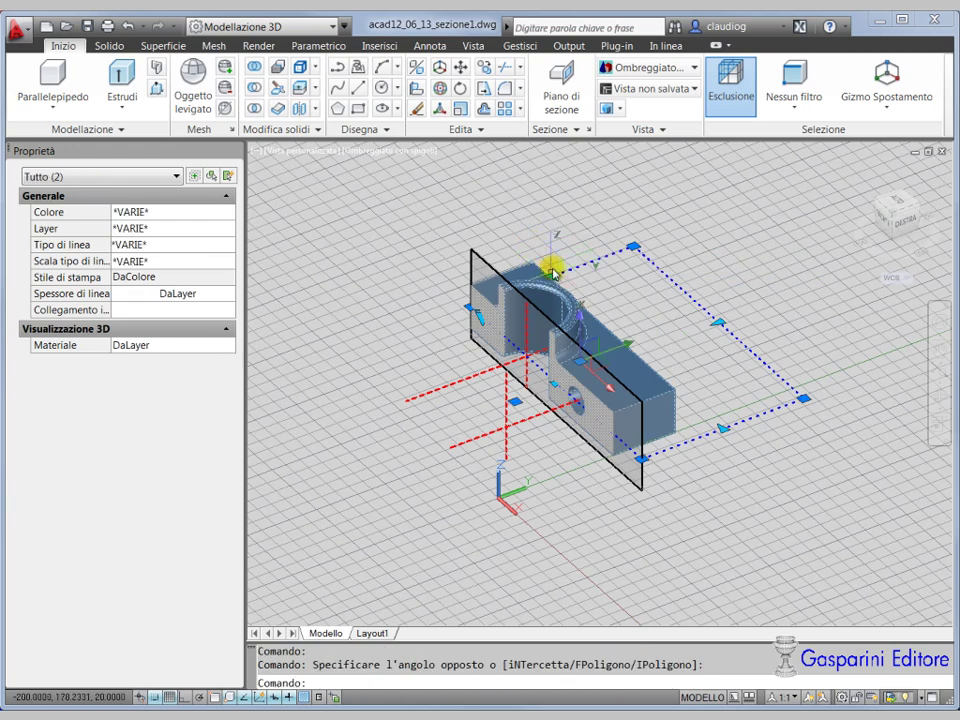
click(553, 274)
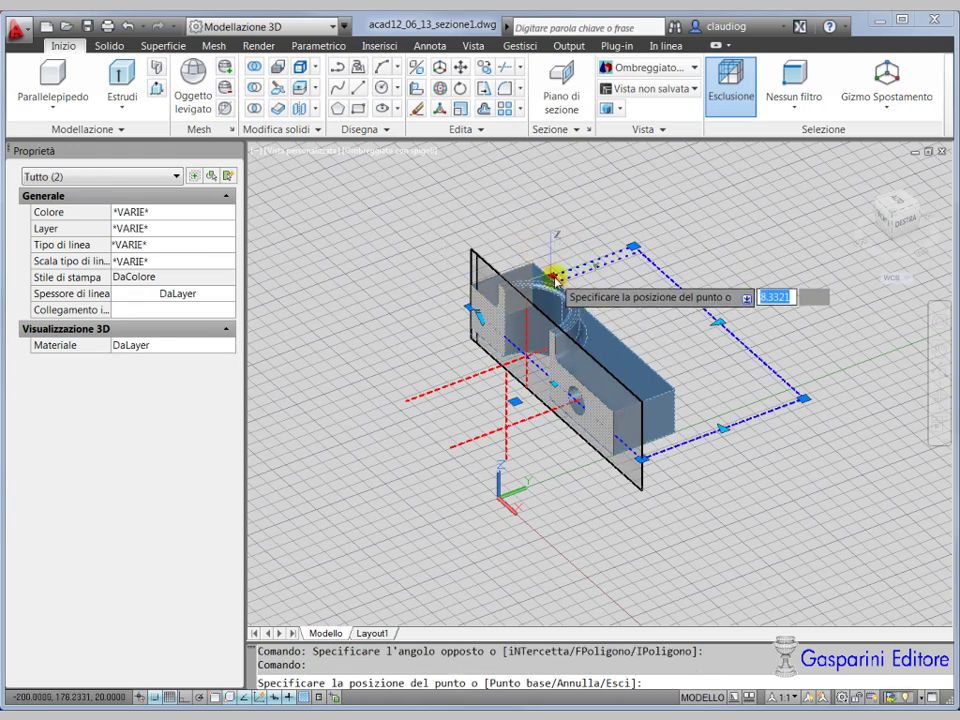
key(Escape)
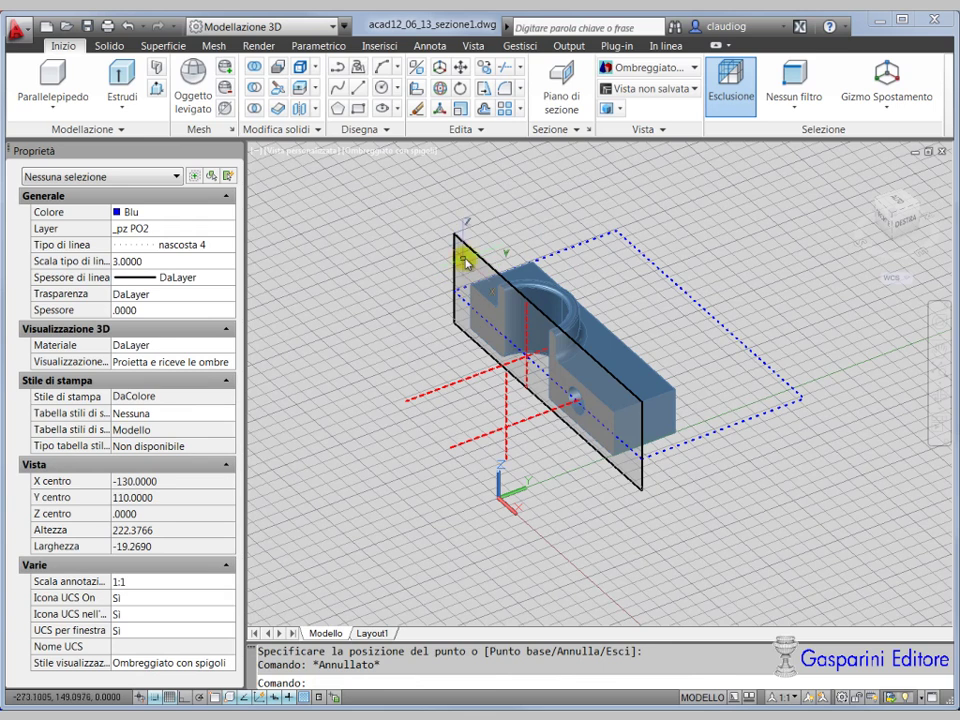
In Properties, set the section Type to Volume, then back to Piano.
click(476, 256)
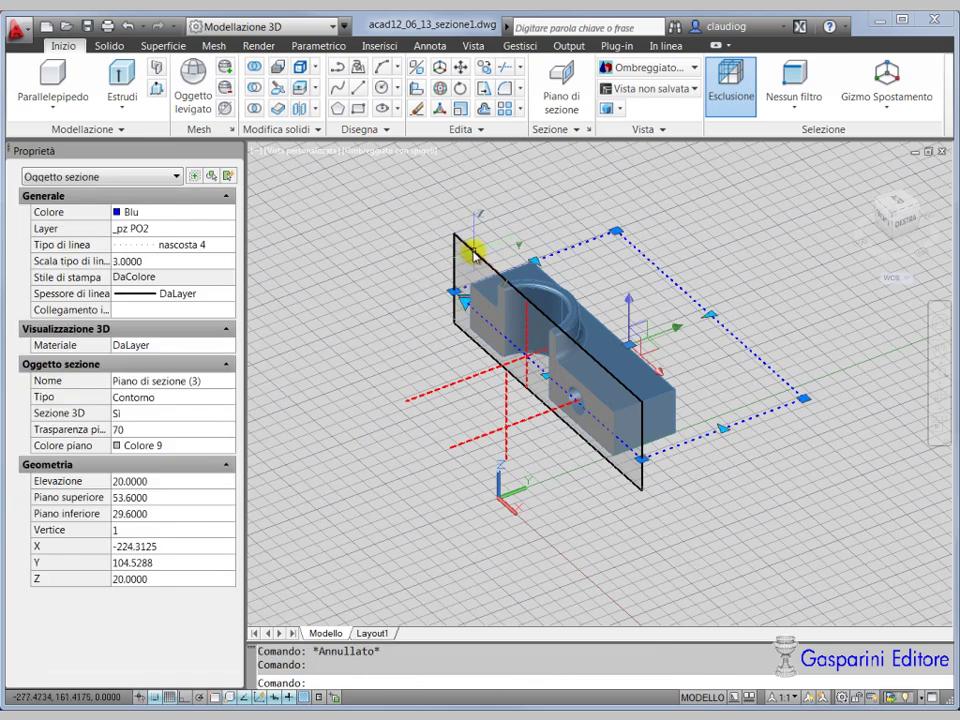
click(222, 383)
click(161, 399)
click(176, 402)
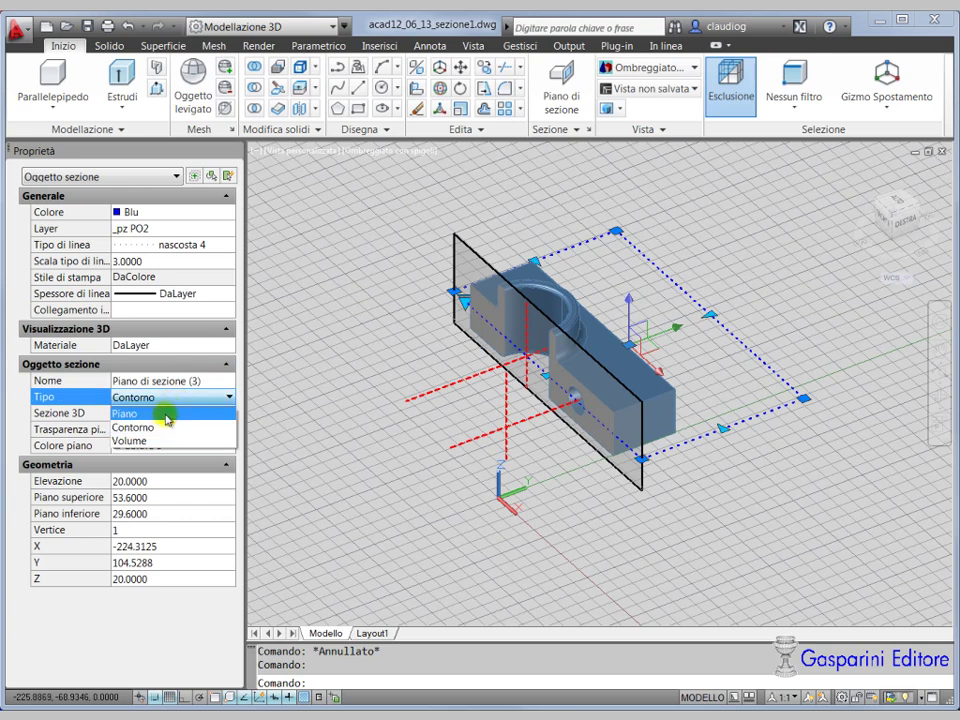
click(175, 440)
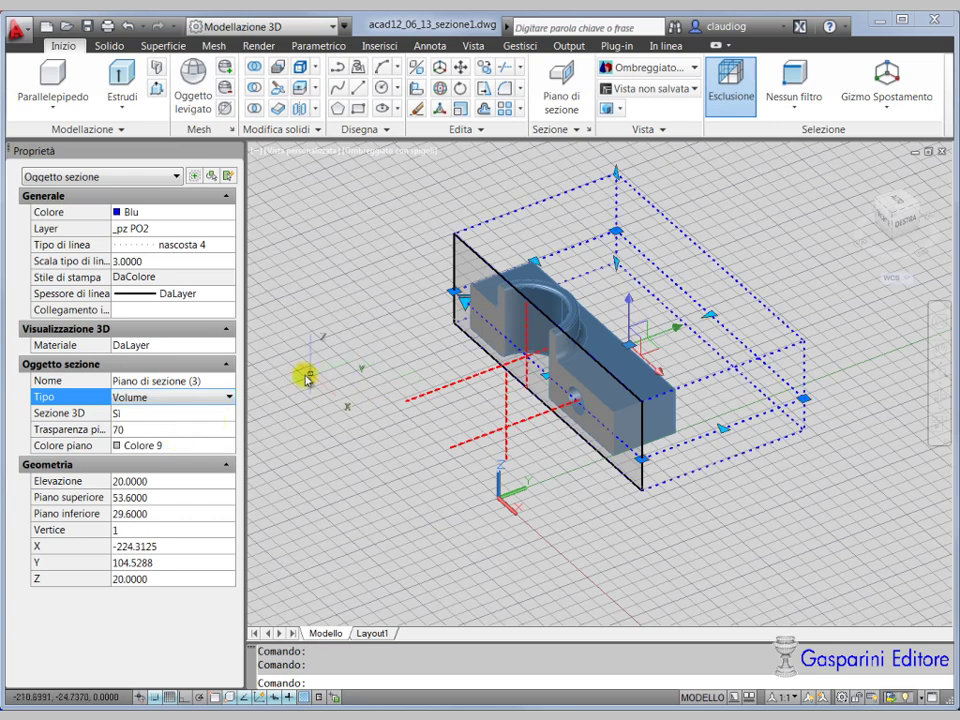
click(208, 396)
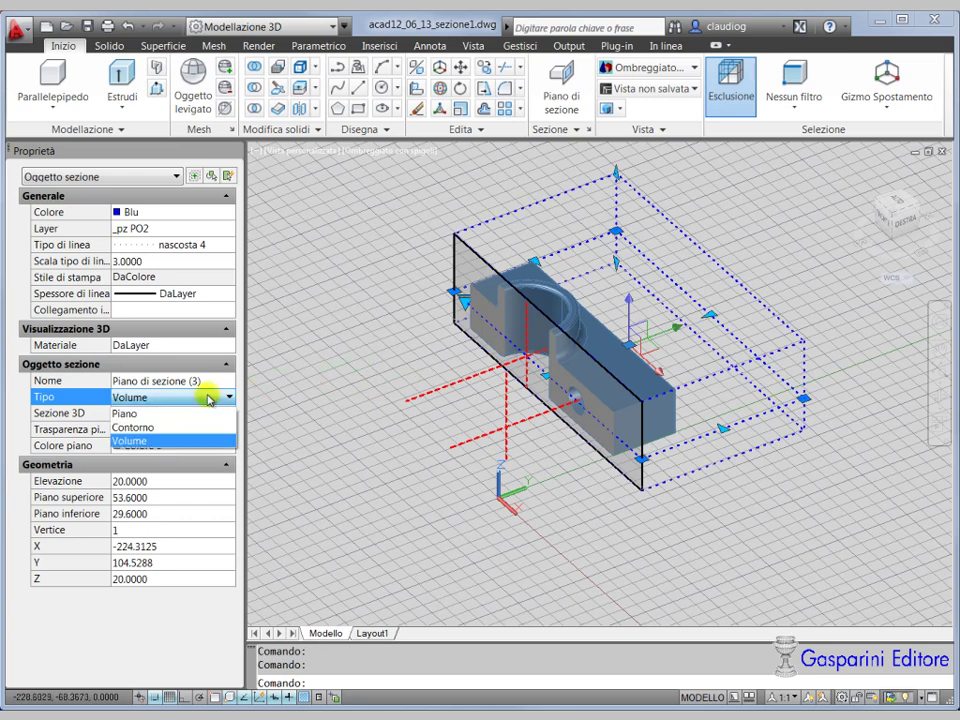
click(191, 416)
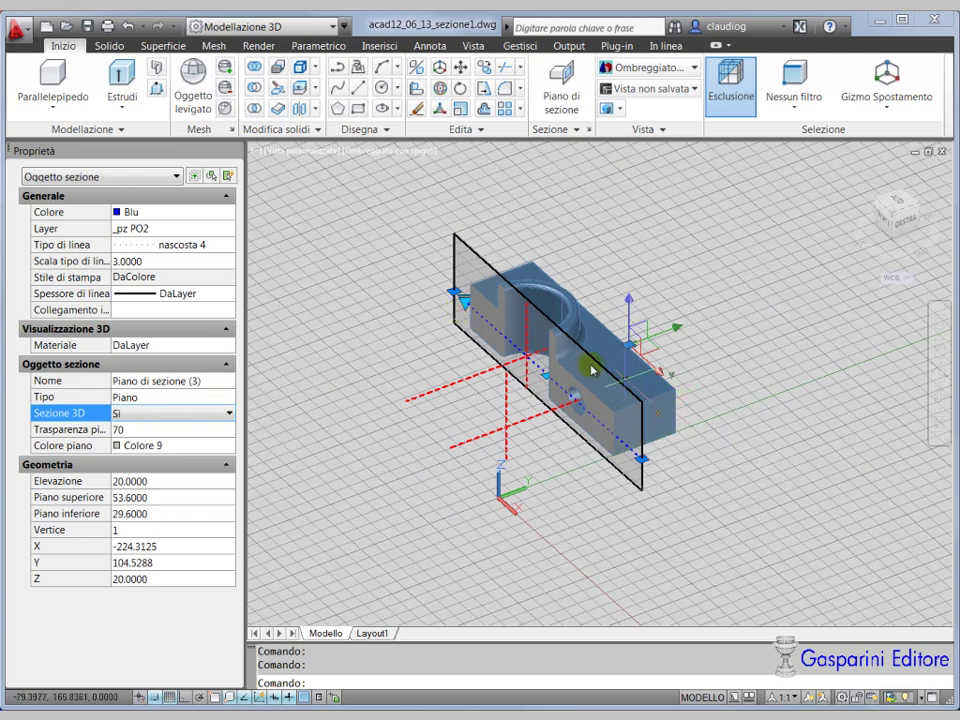
scroll(510, 322, up, 2)
scroll(490, 316, up, 2)
scroll(490, 318, up, 2)
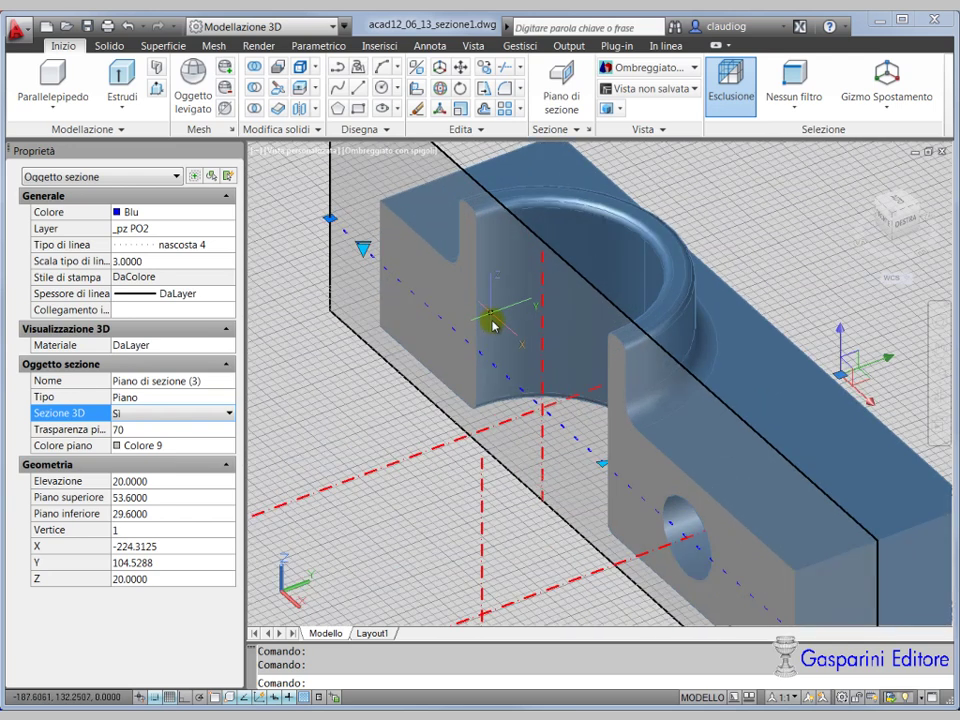
scroll(502, 338, down, 3)
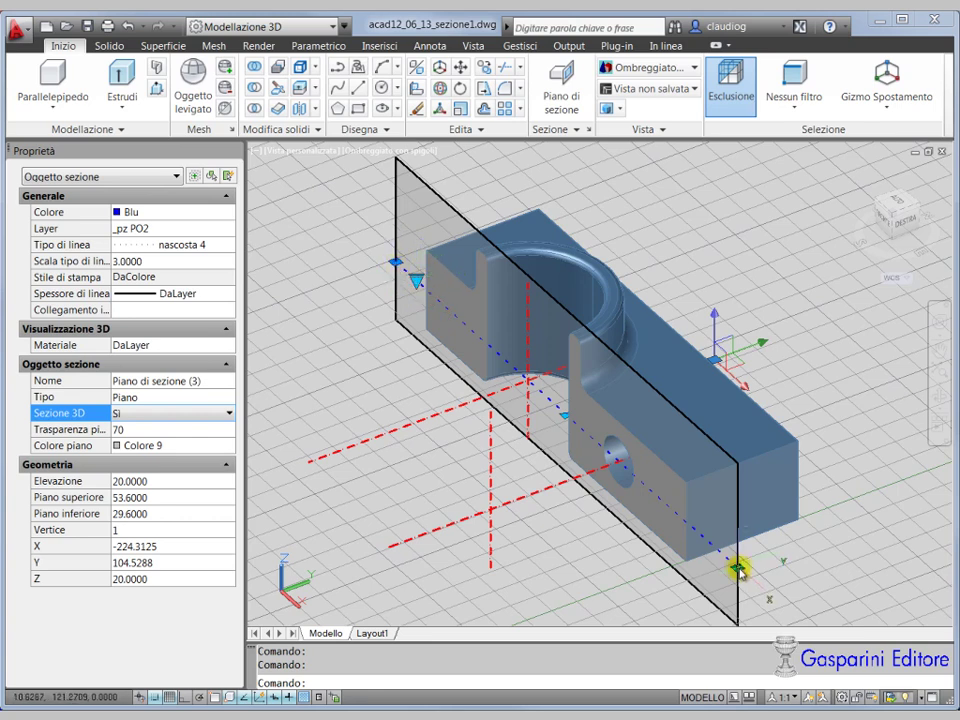
key(Escape)
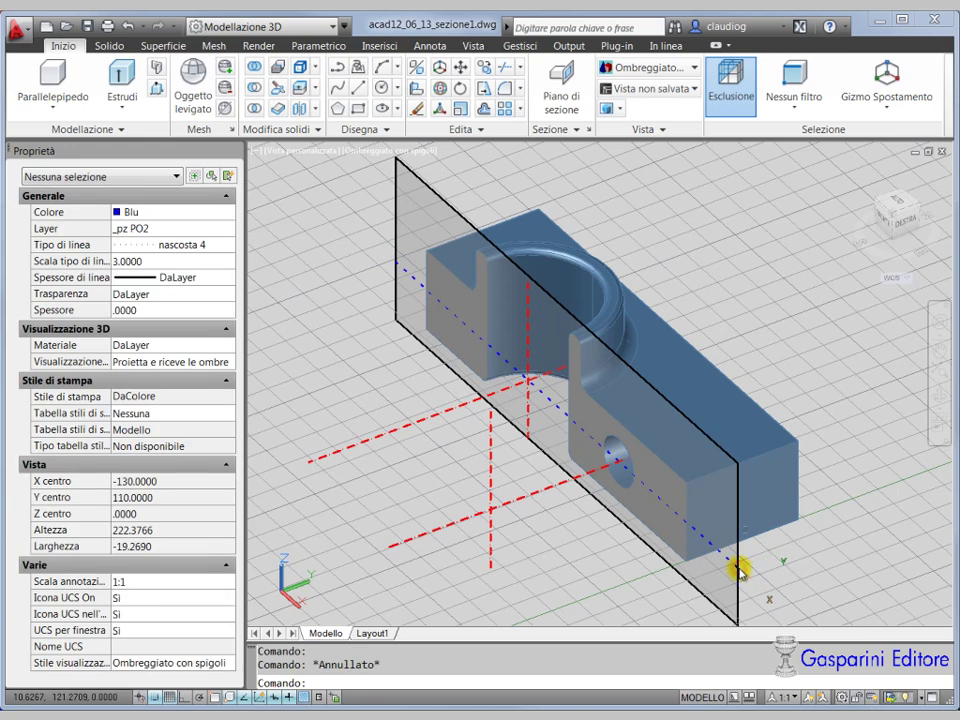
click(738, 569)
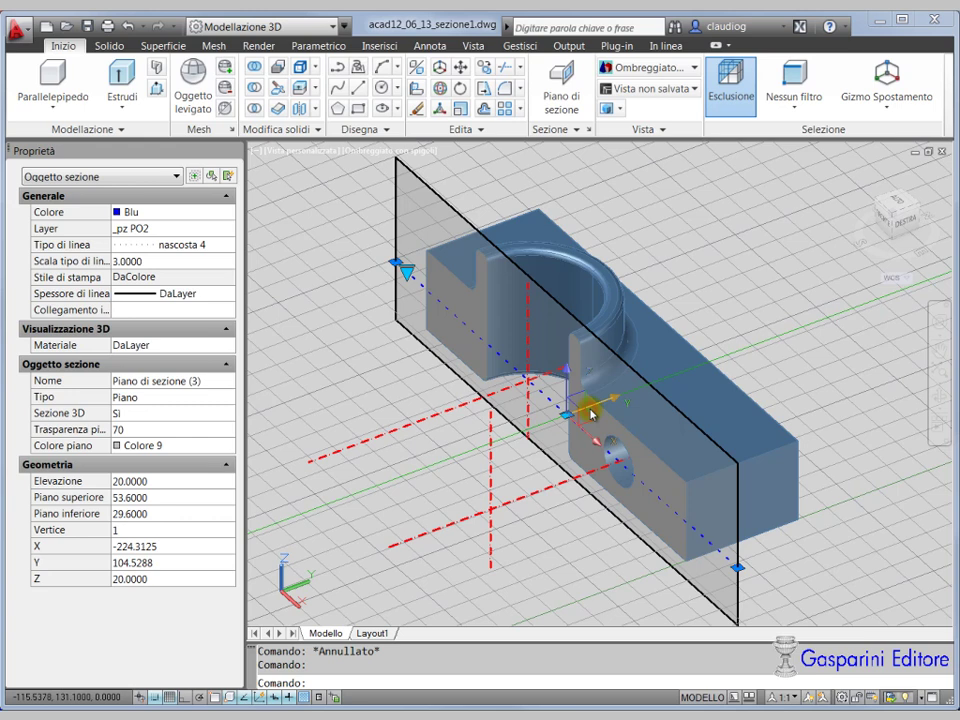
click(598, 408)
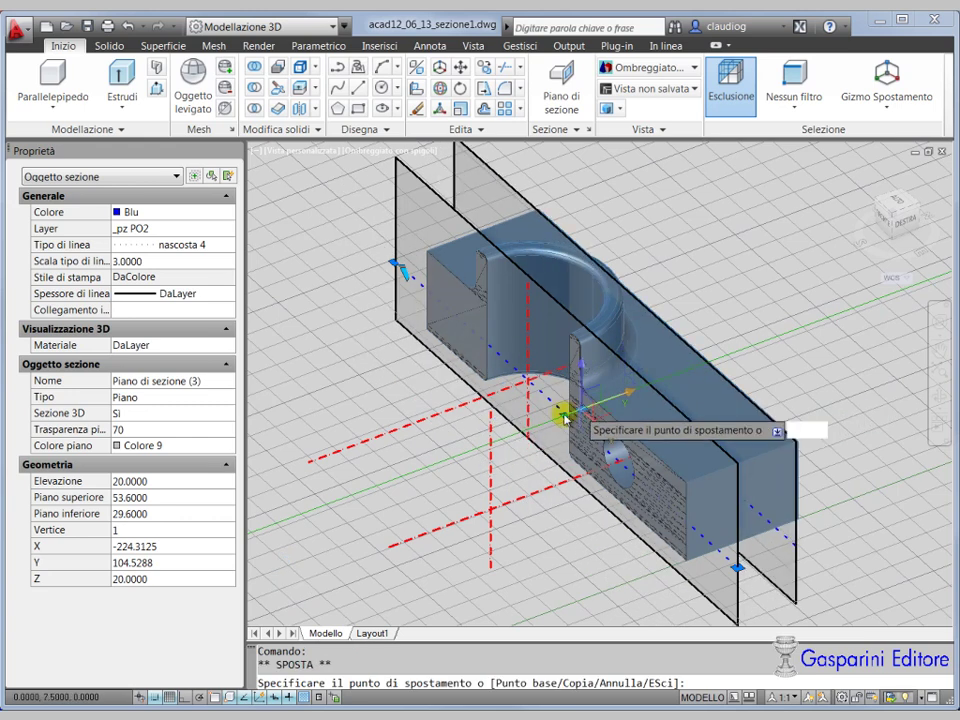
key(F3)
key(F3)
key(F4)
key(F4)
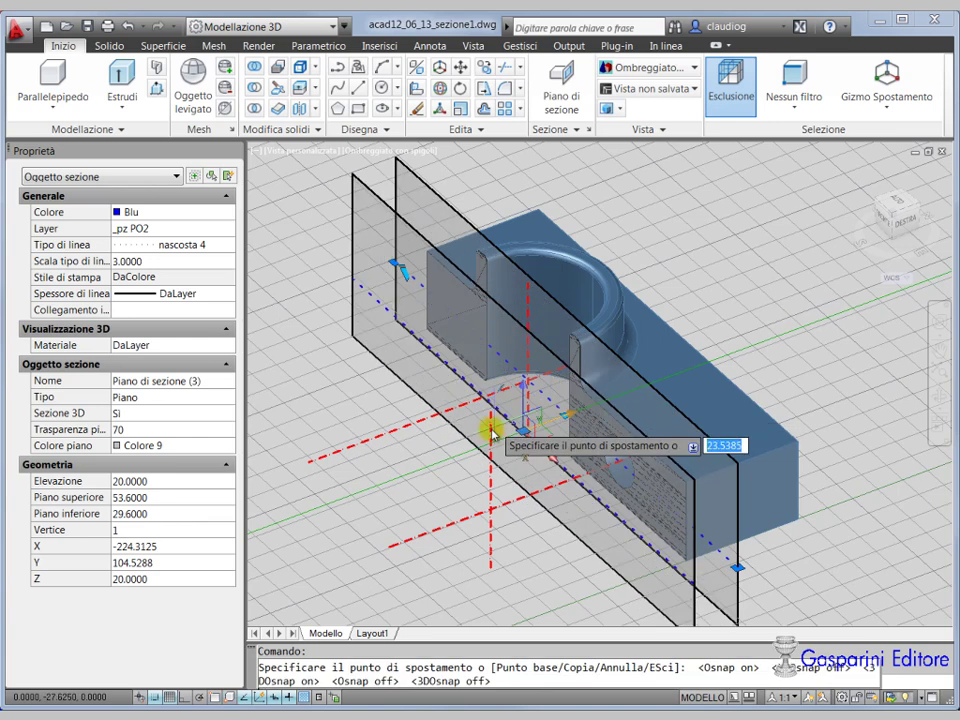
key(Escape)
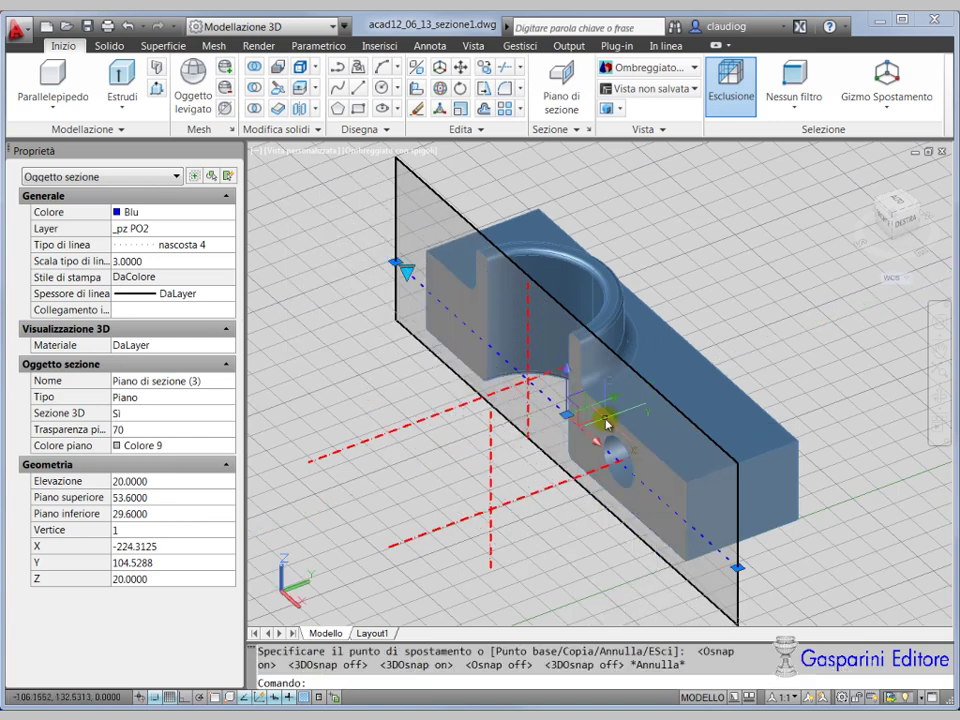
mouse_move(606, 424)
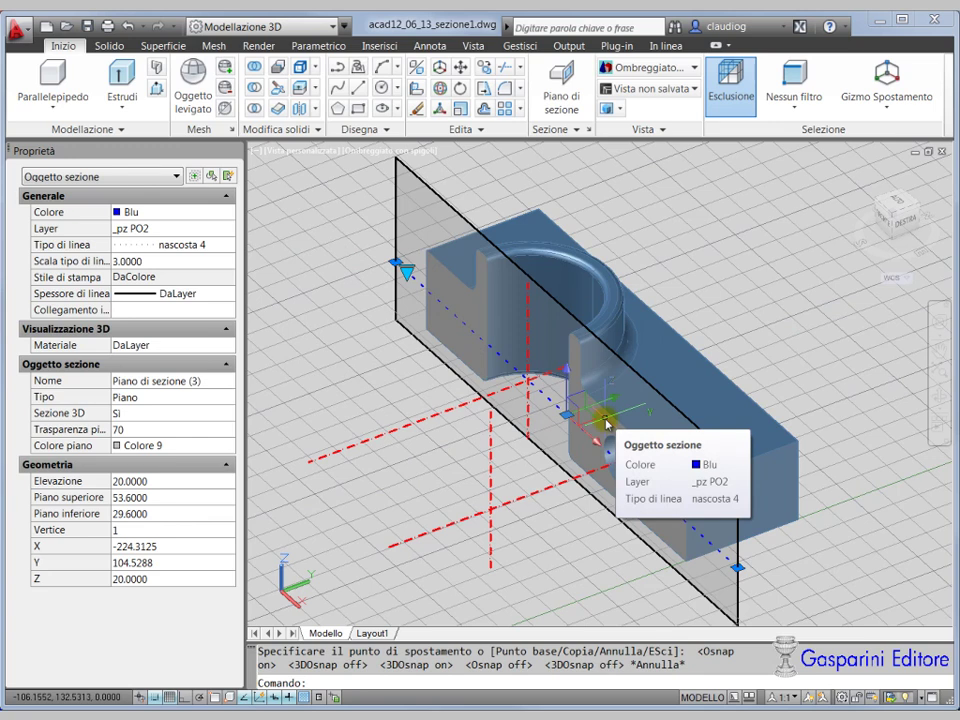
key(Escape)
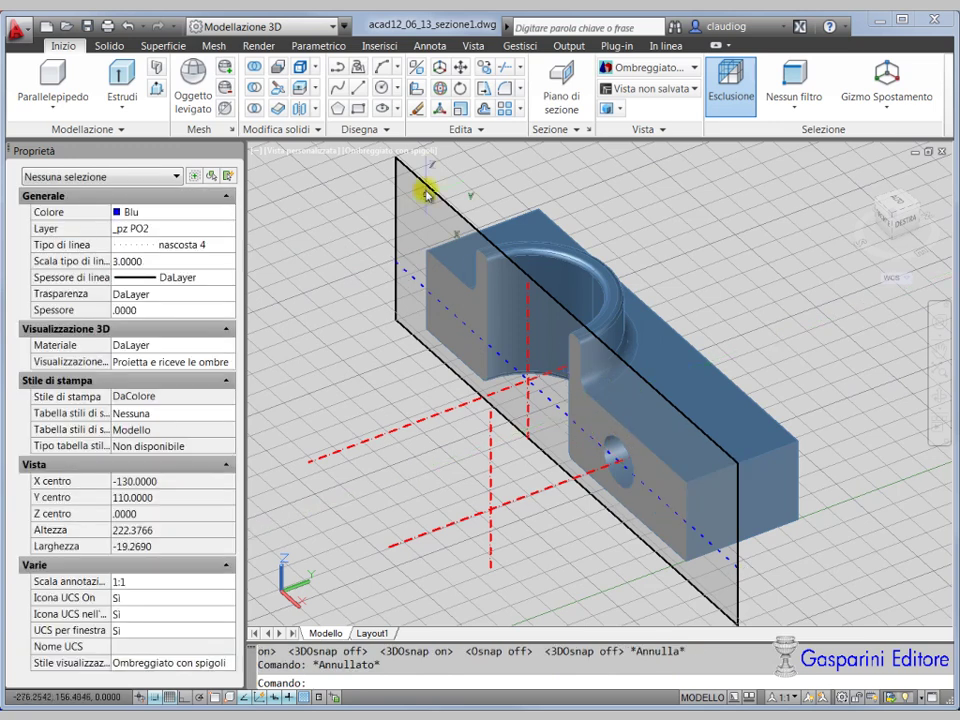
Set the plane's Sezione 3D property to No, then back to Sì.
click(418, 186)
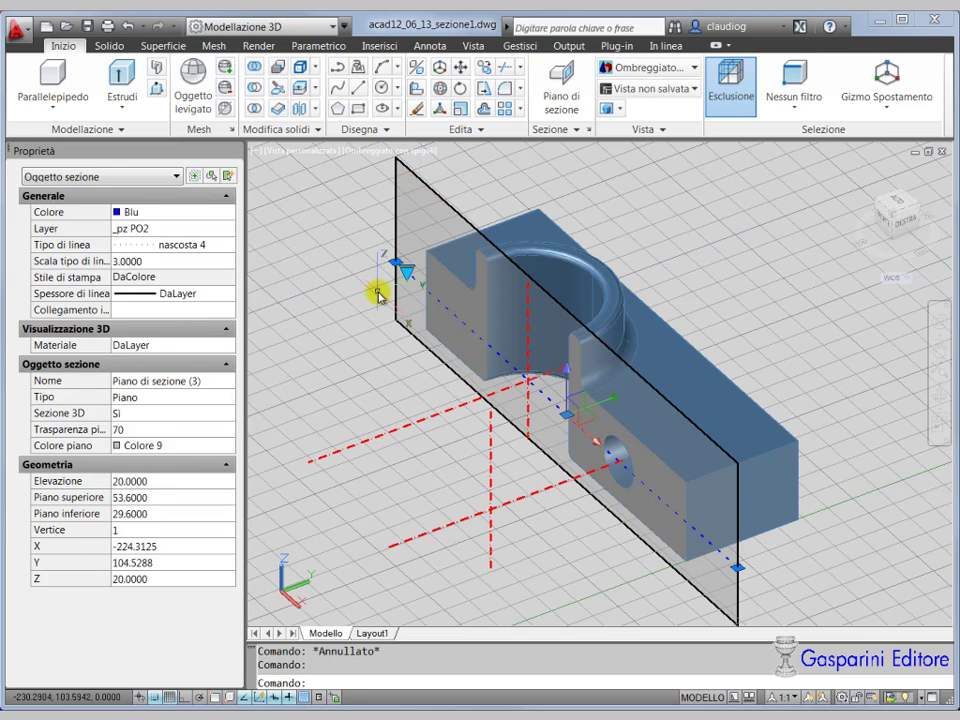
click(181, 412)
click(181, 416)
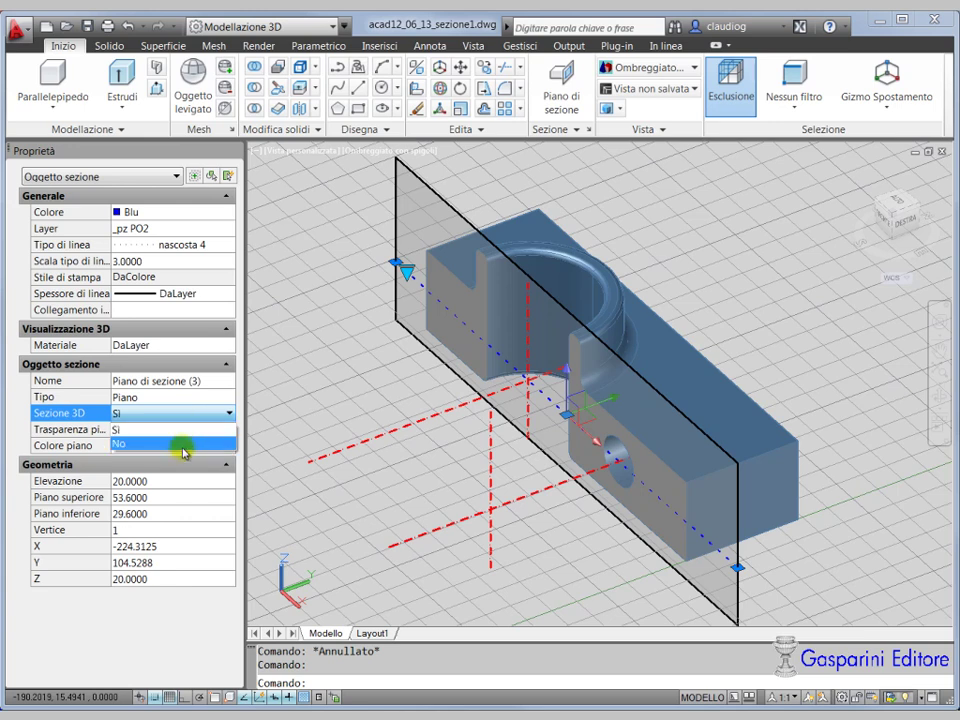
click(183, 445)
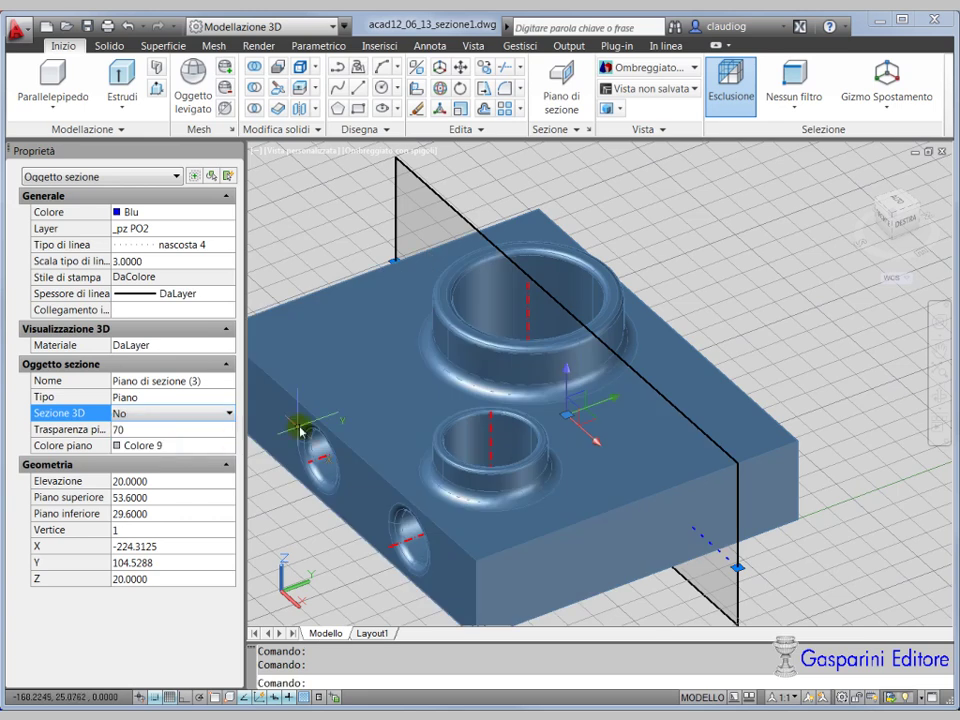
click(173, 418)
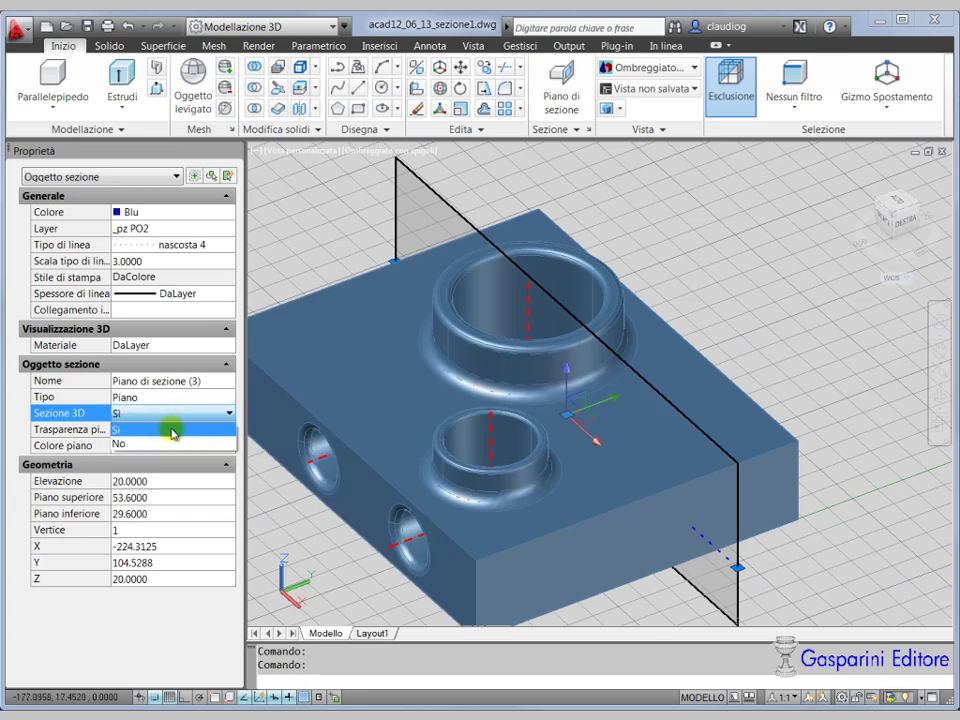
click(171, 428)
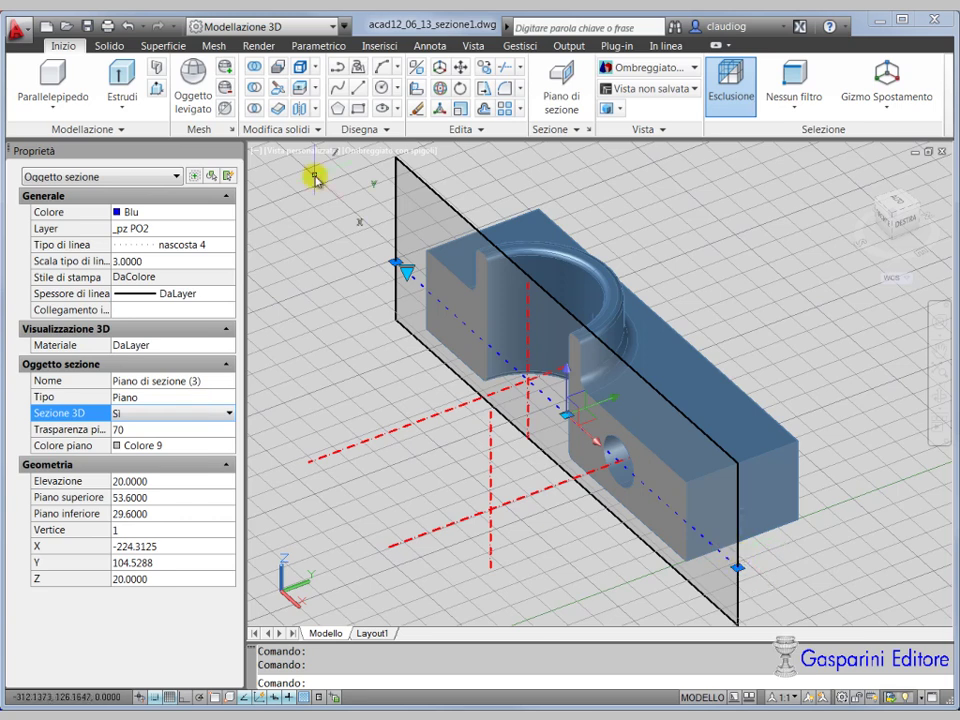
right_click(397, 208)
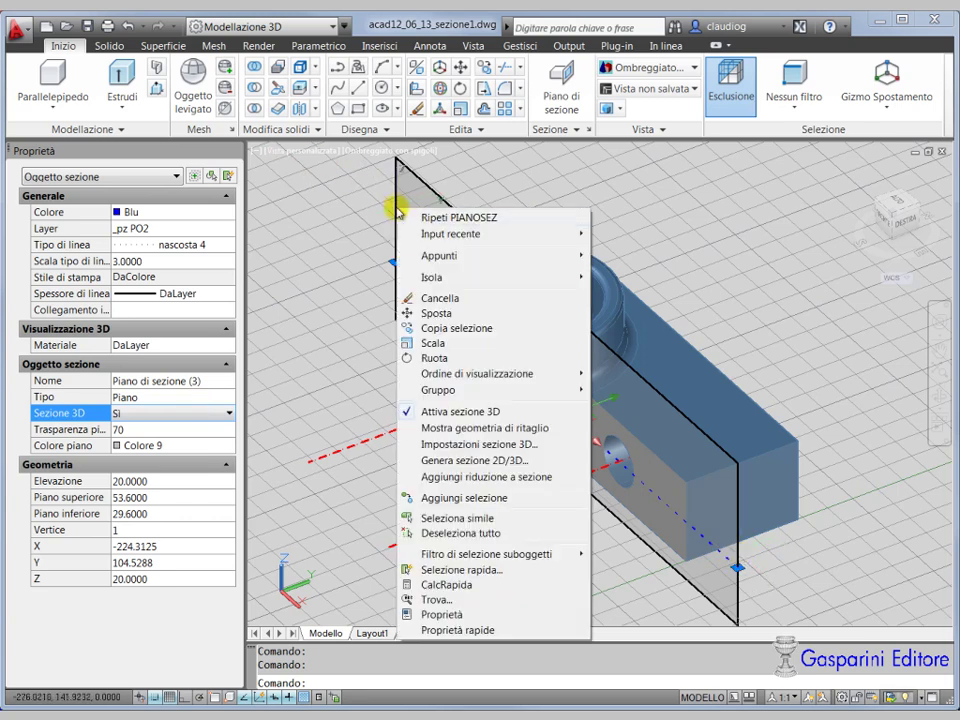
Enable Mostra geometria di ritaglio to show the cut-away part in translucent red.
click(485, 428)
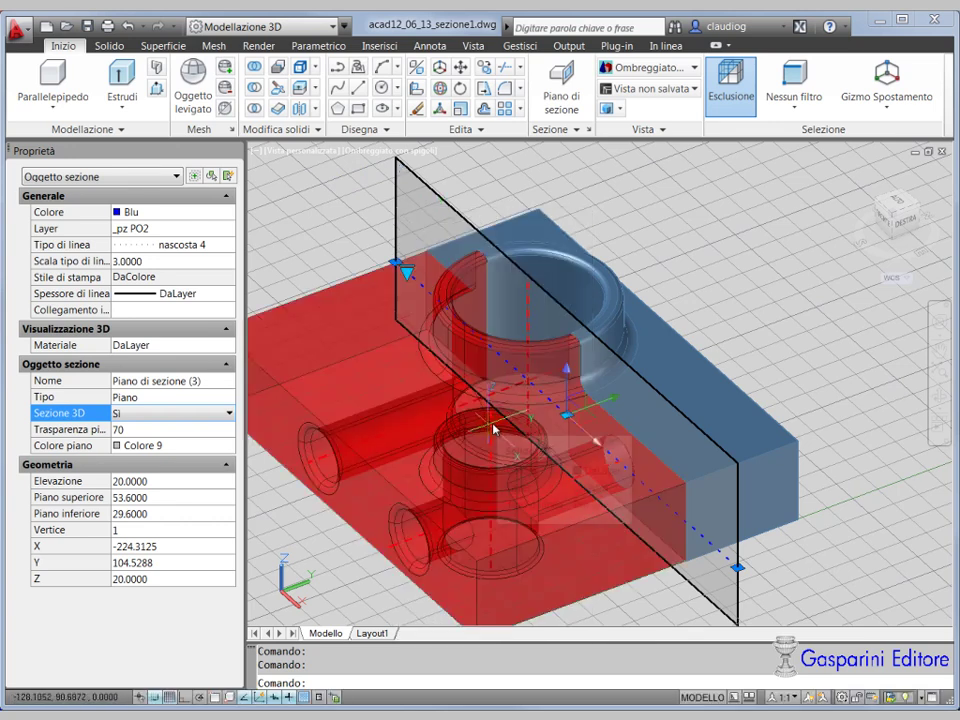
scroll(752, 357, down, 2)
scroll(749, 359, down, 1)
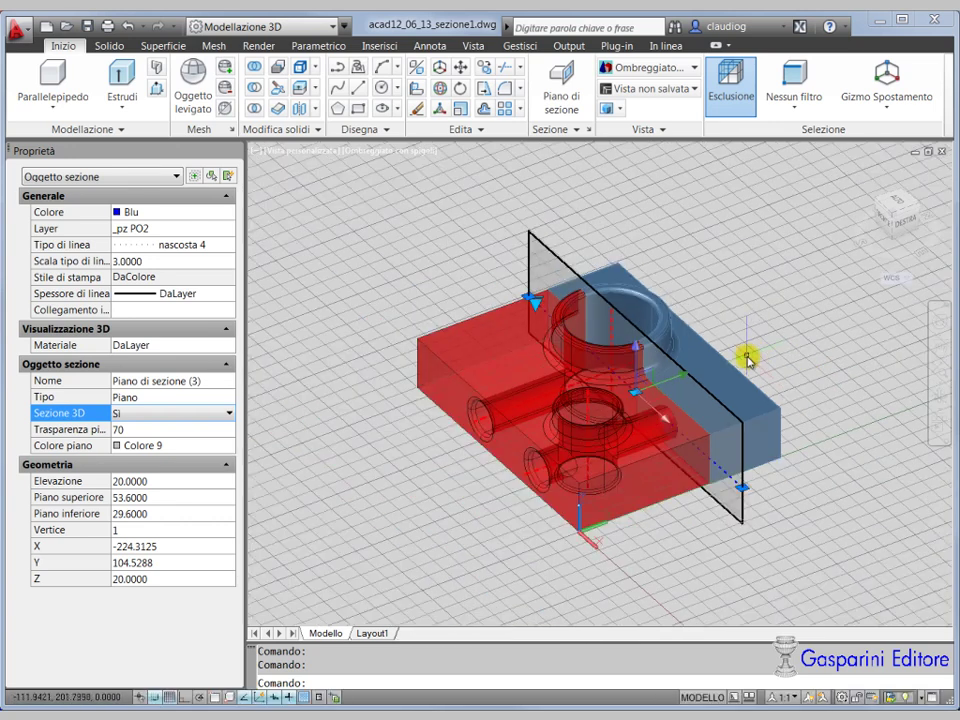
scroll(747, 360, up, 2)
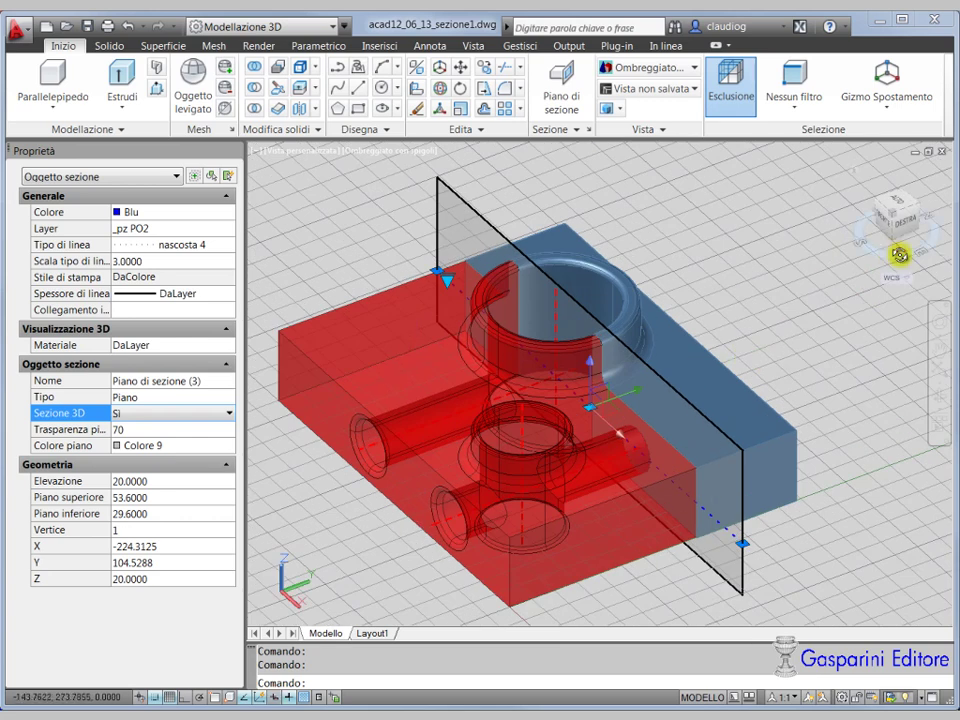
drag(899, 254, 922, 252)
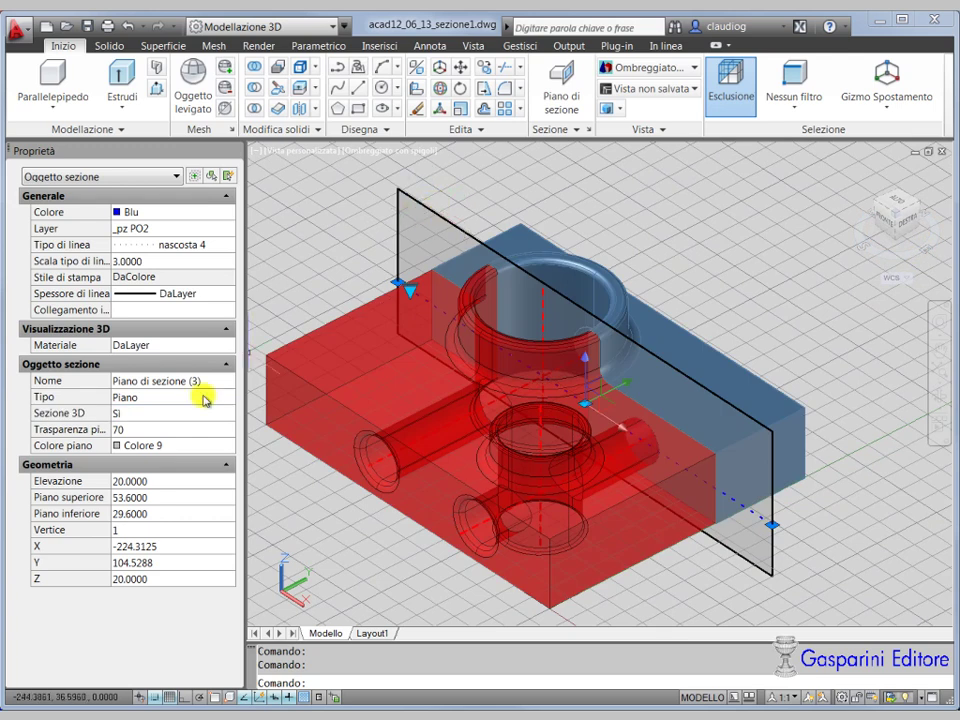
key(Escape)
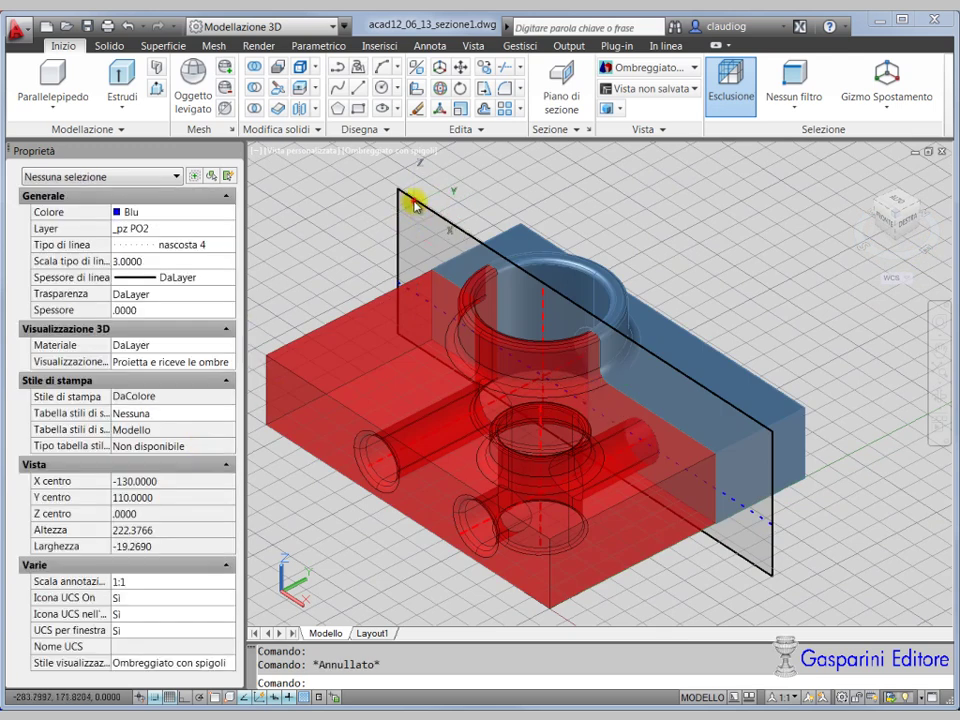
Set the section plane's colour to yellow in Properties.
click(415, 204)
click(160, 446)
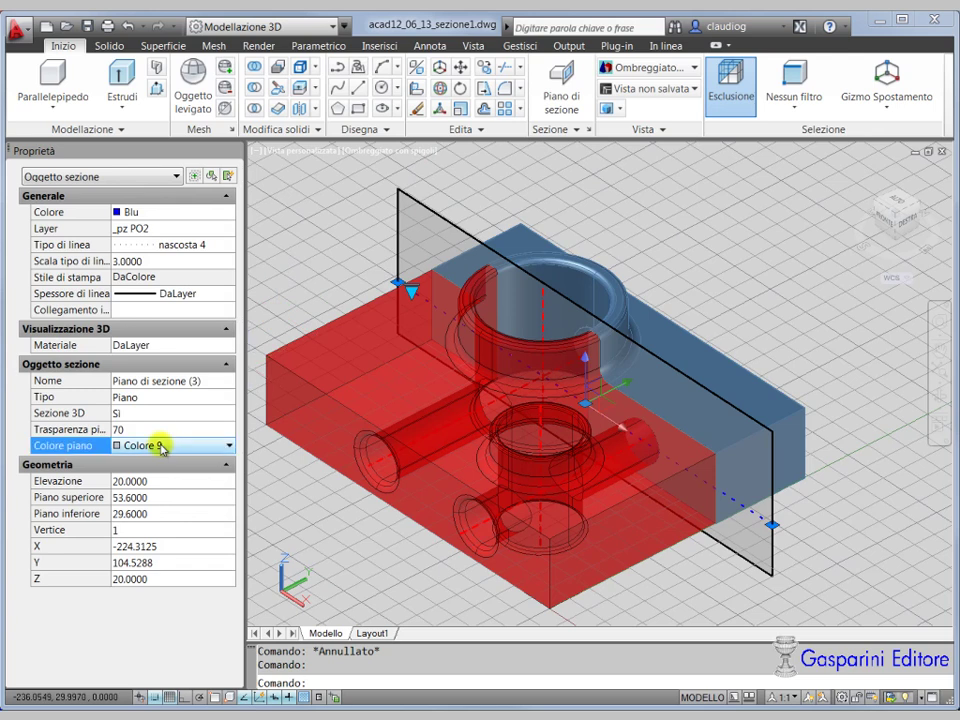
click(161, 447)
click(137, 464)
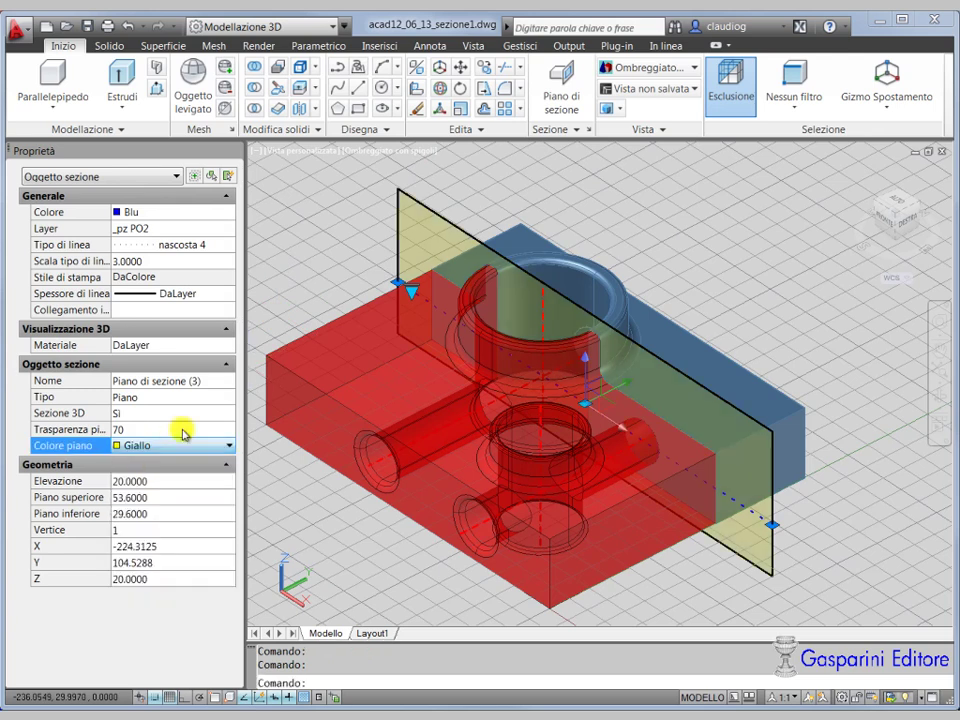
Hide the cut-away geometry, then turn live sectioning off and back on.
right_click(398, 206)
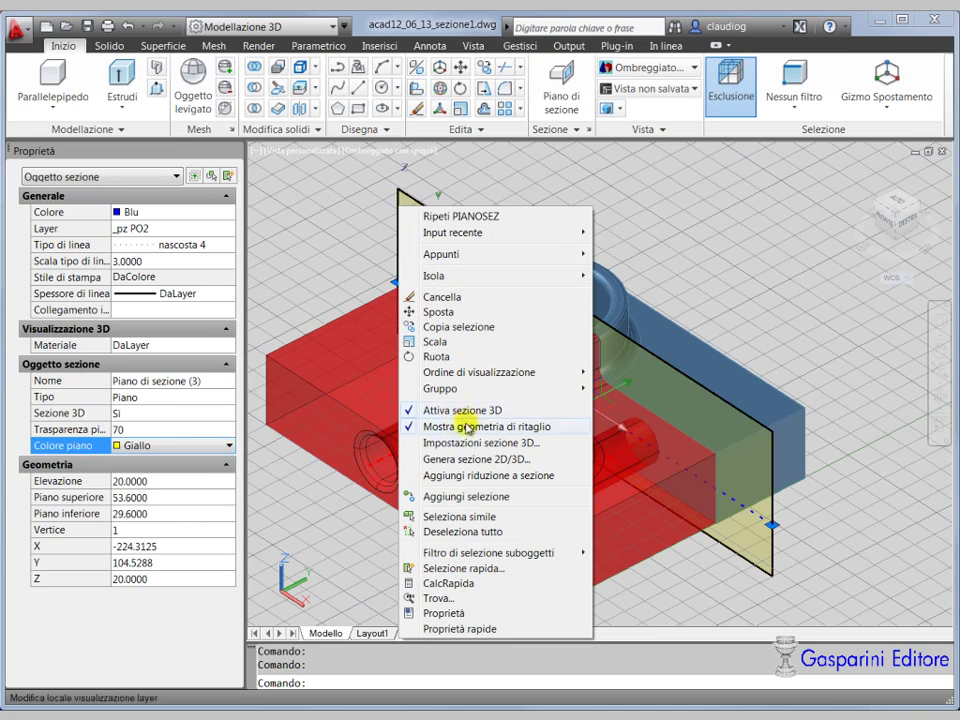
click(446, 426)
right_click(406, 201)
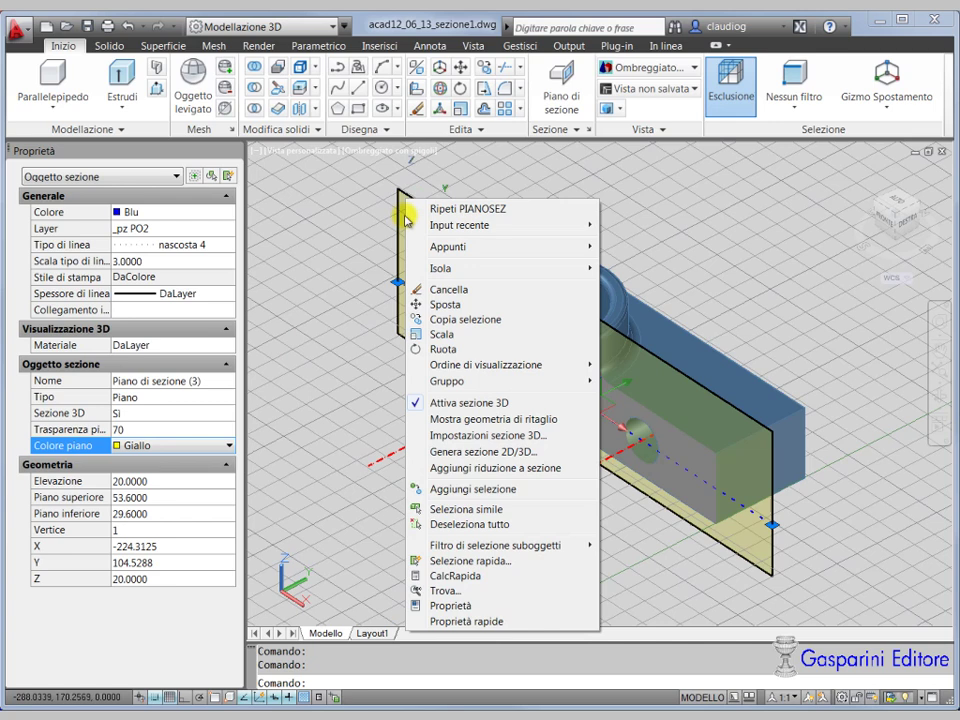
click(467, 401)
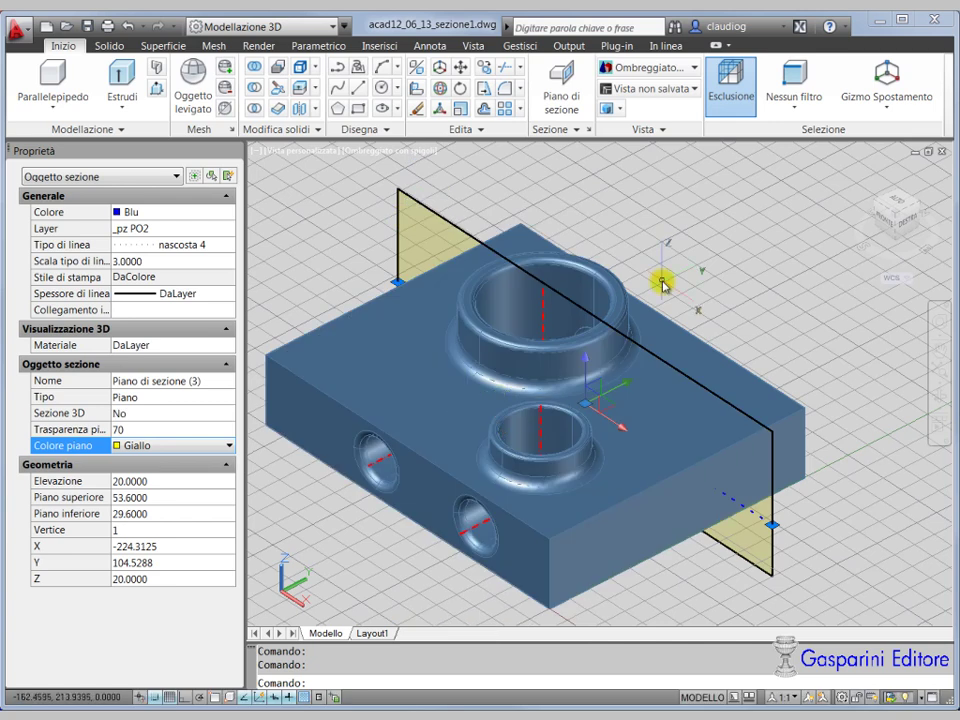
right_click(398, 226)
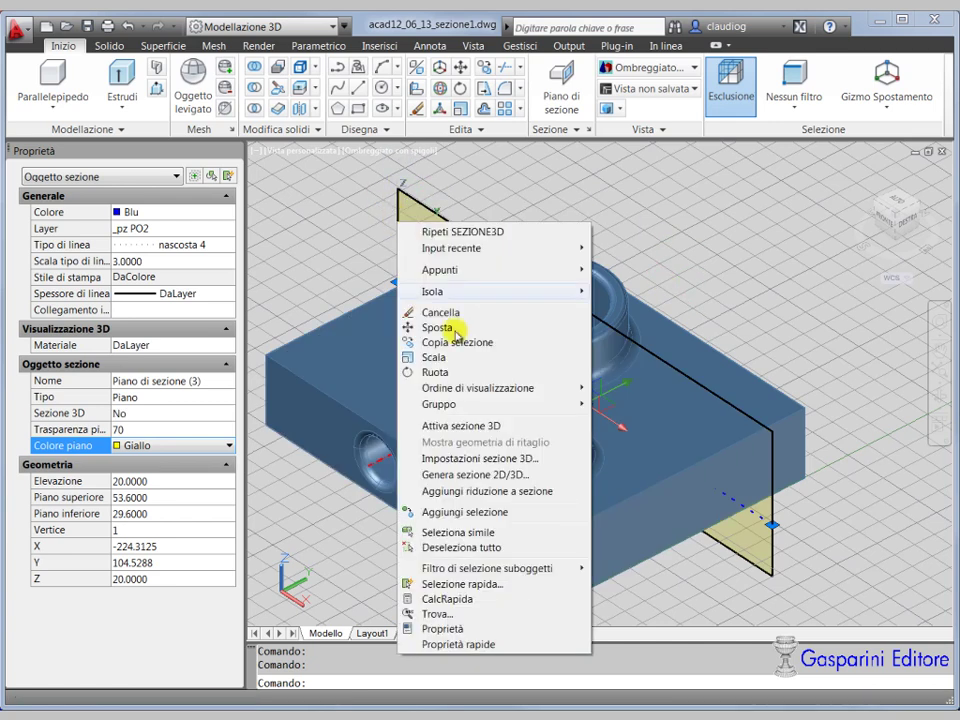
click(451, 429)
Show the red cut-away geometry, check top and SE isometric views, then hide it.
right_click(398, 231)
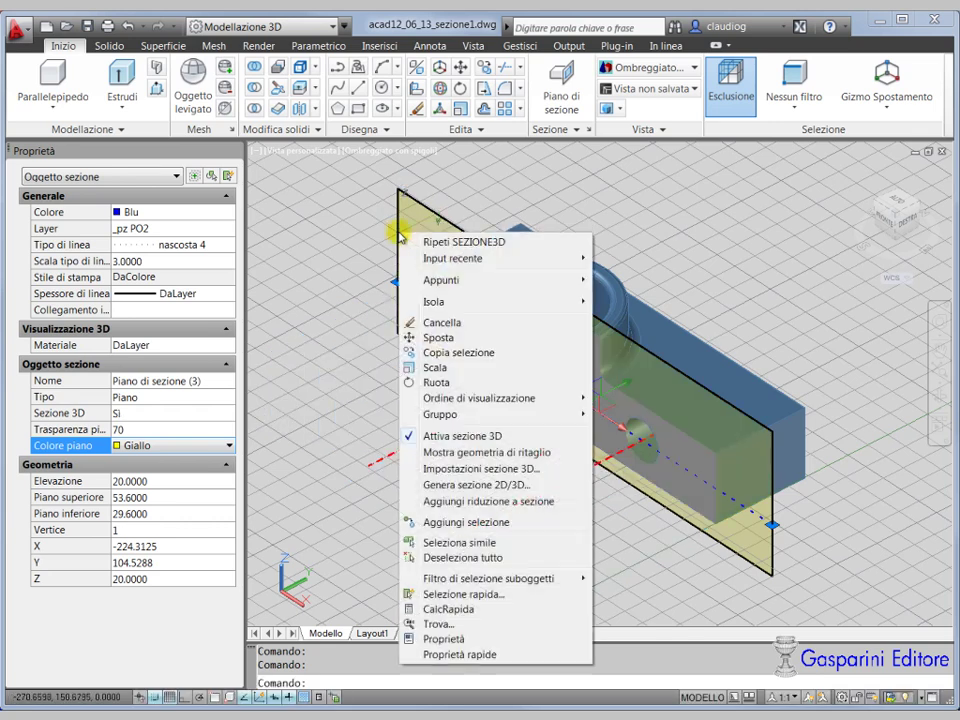
click(455, 453)
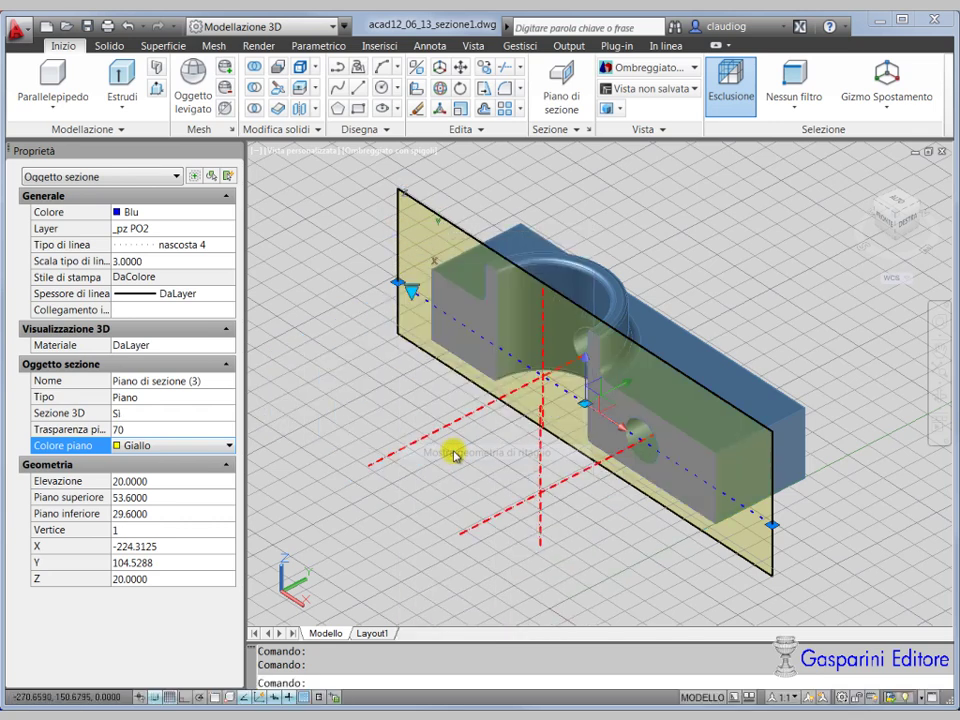
click(887, 220)
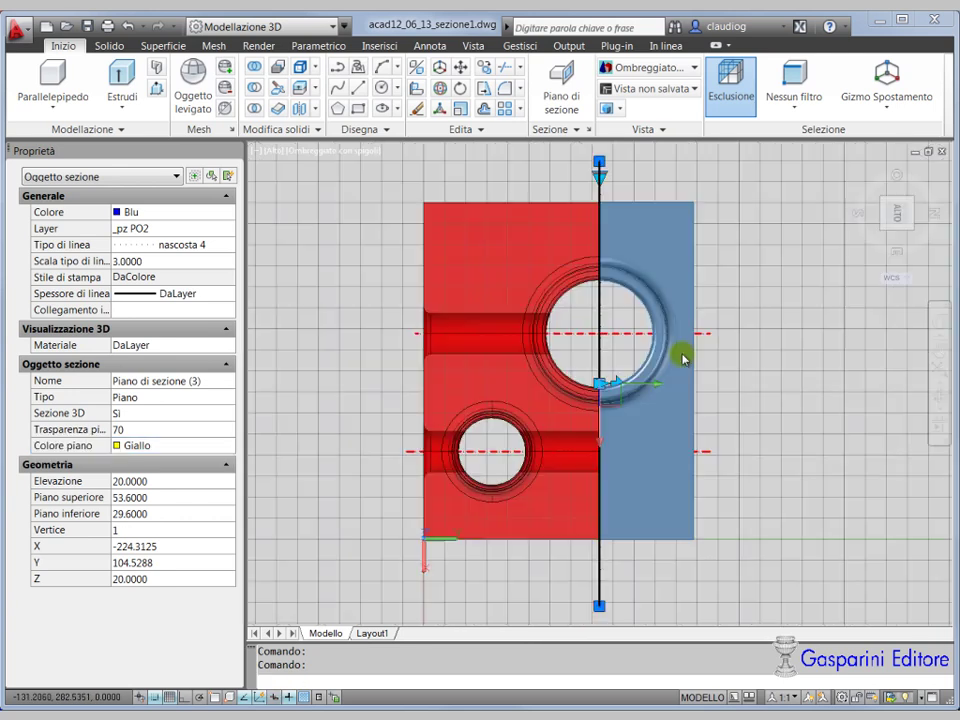
click(879, 231)
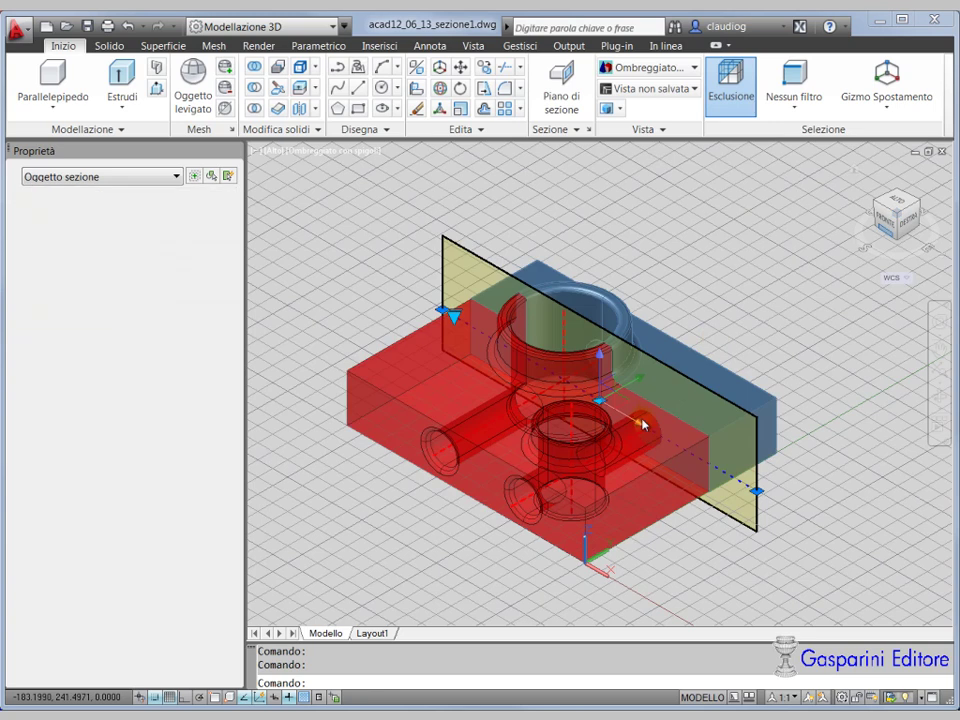
mouse_move(625, 420)
mouse_down()
mouse_move(563, 332)
mouse_move(738, 268)
mouse_move(446, 245)
mouse_up()
right_click(444, 251)
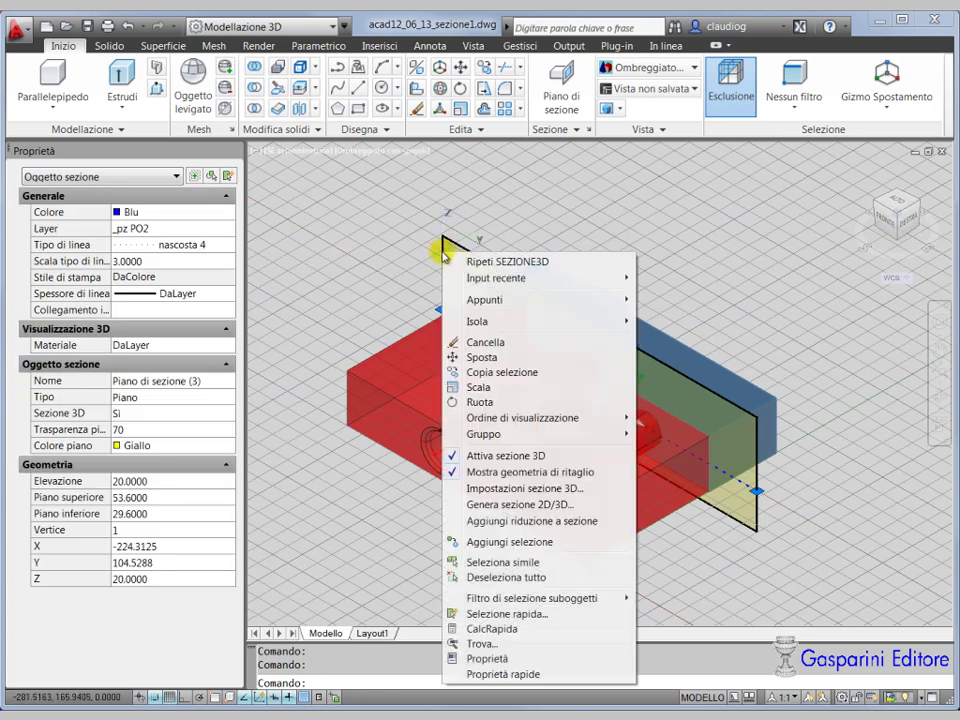
click(490, 472)
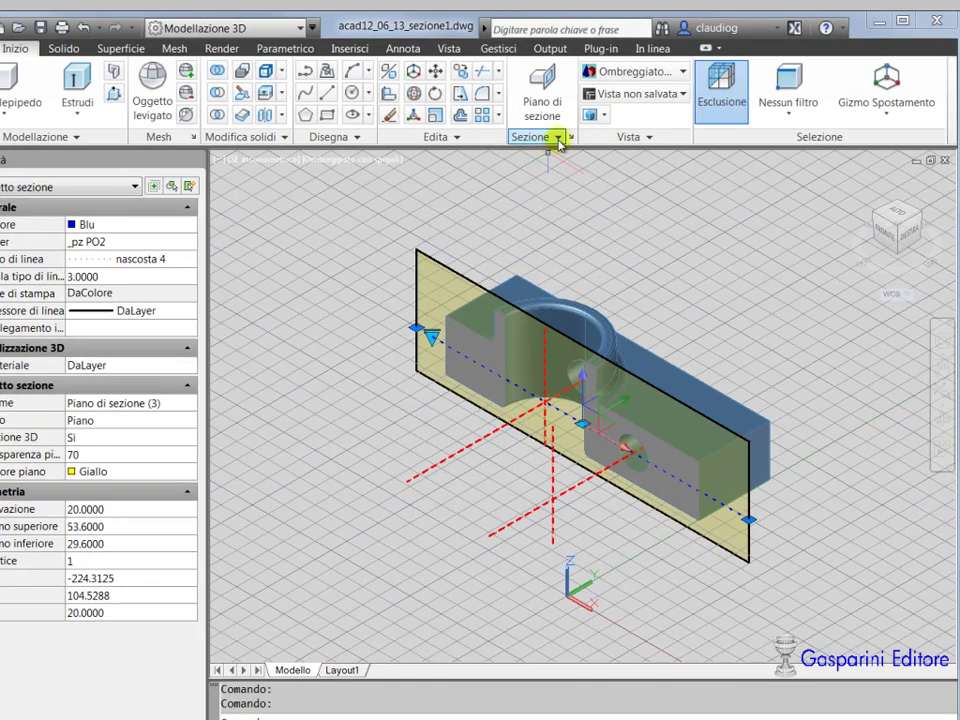
Add a jog (Aggiungi riduzione) to the section line at the small hole using Nearest snap.
click(558, 141)
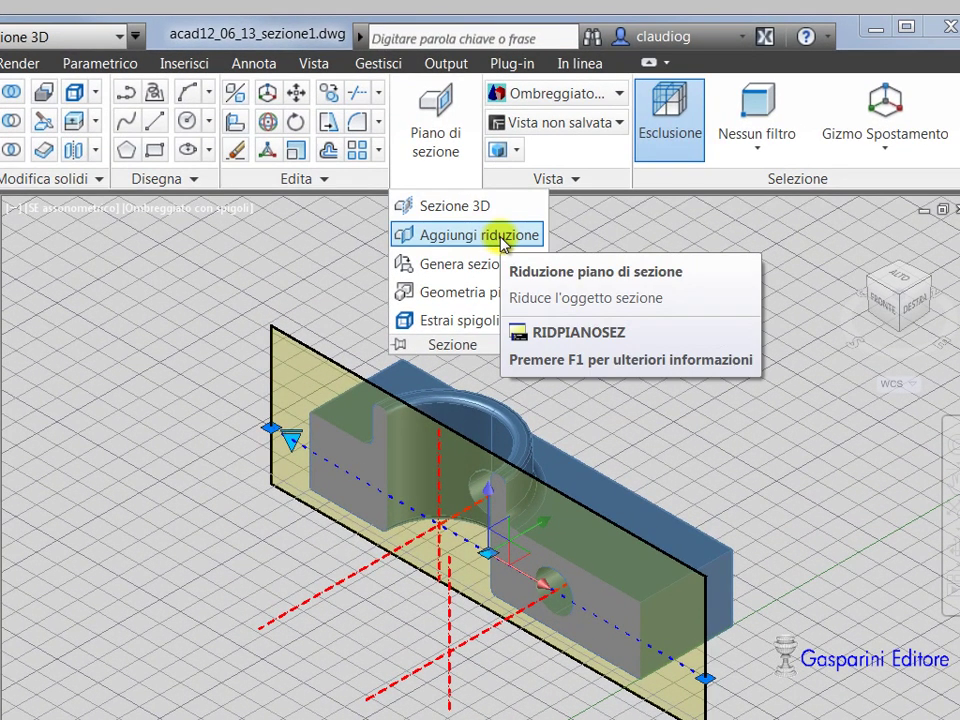
mouse_move(467, 235)
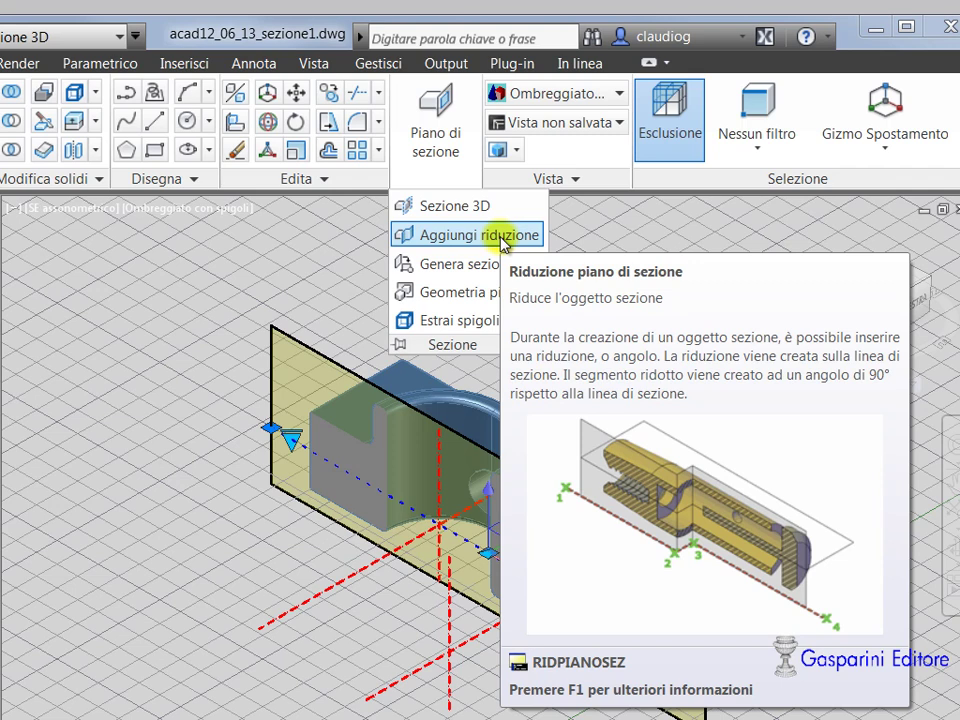
click(503, 243)
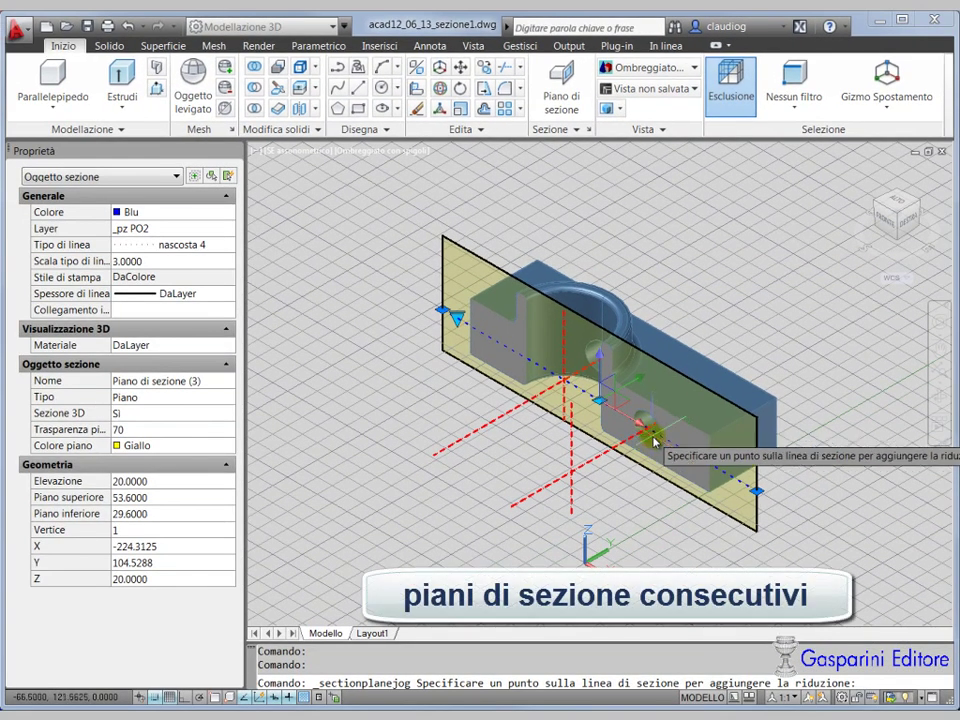
scroll(649, 435, up, 2)
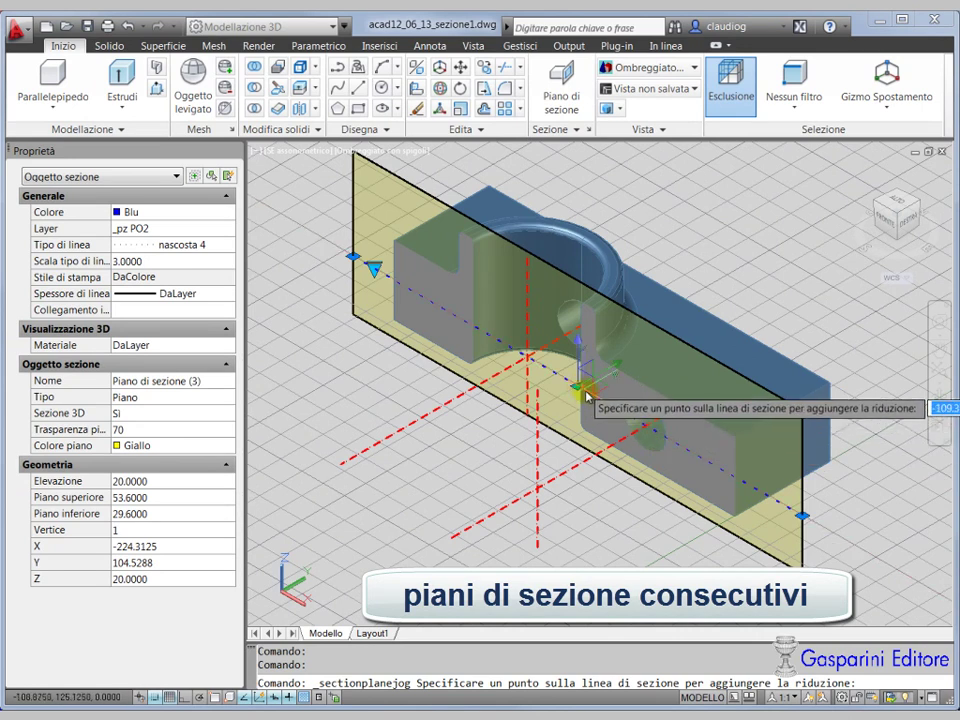
shift+right_click(645, 430)
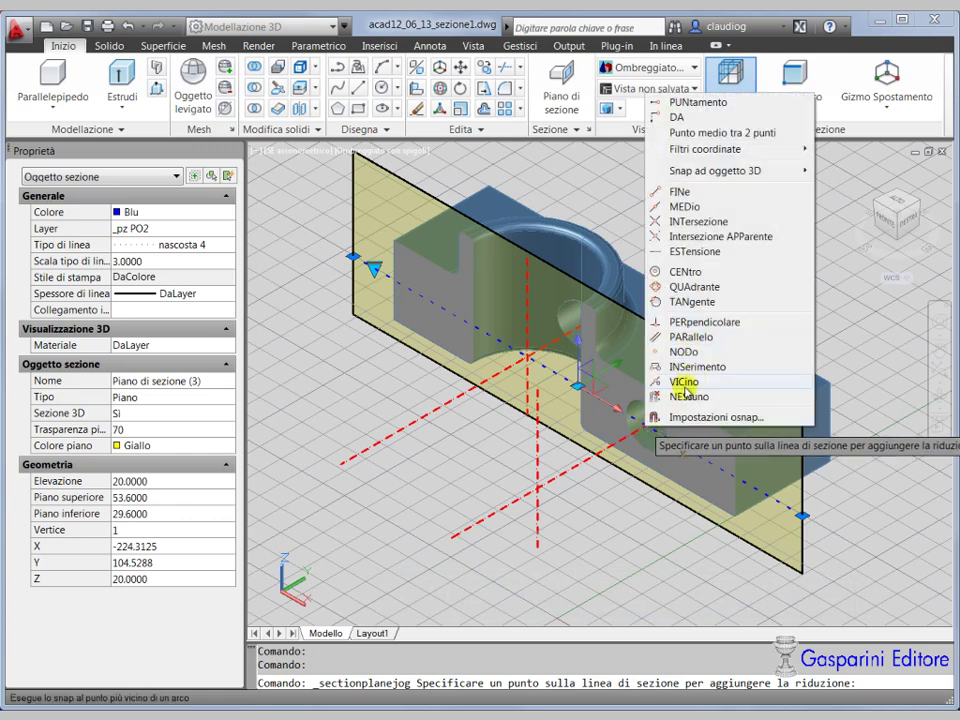
click(681, 383)
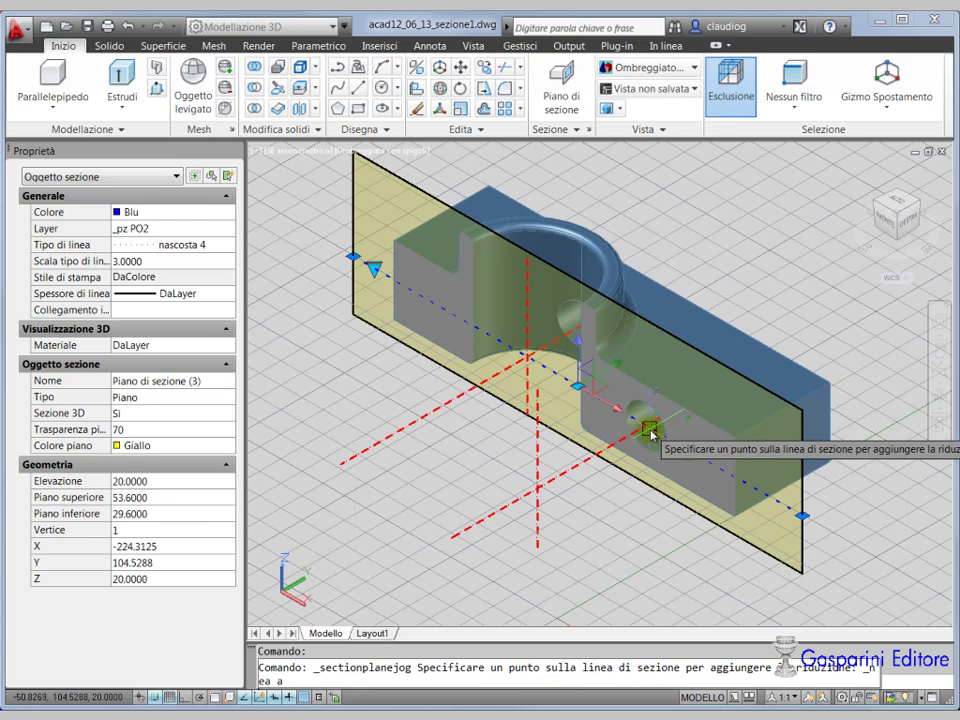
scroll(650, 430, up, 2)
scroll(650, 430, up, 2)
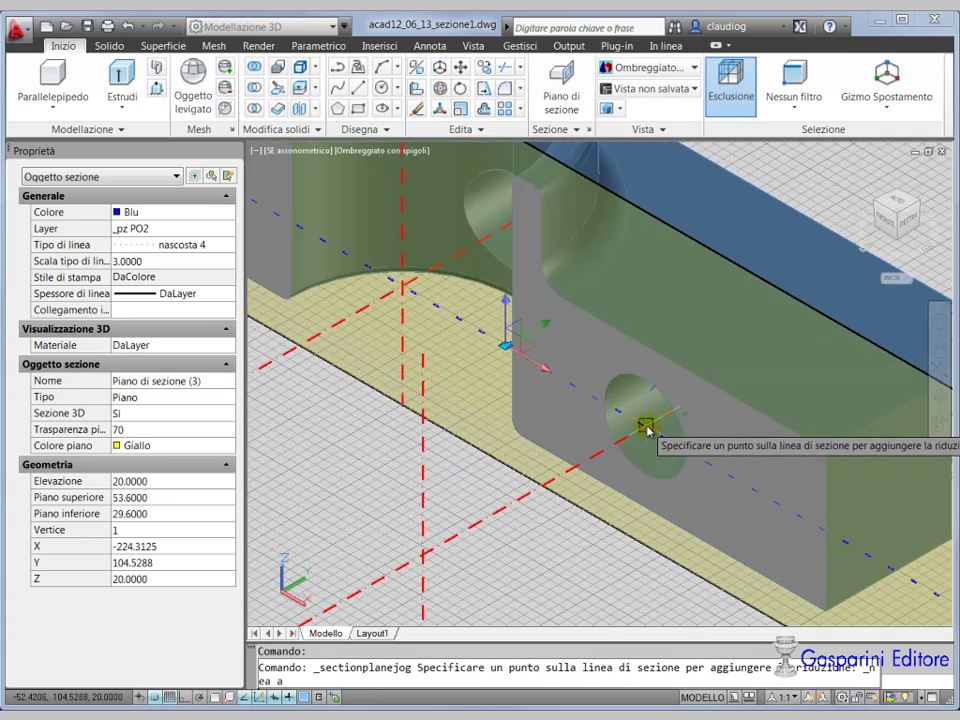
click(645, 430)
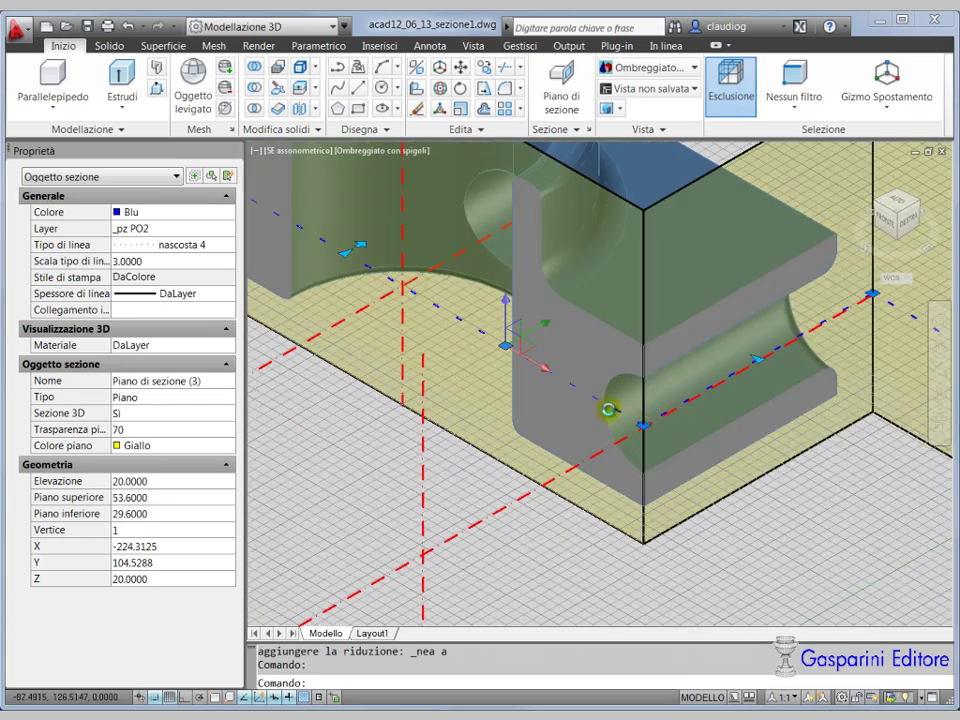
scroll(645, 428, down, 3)
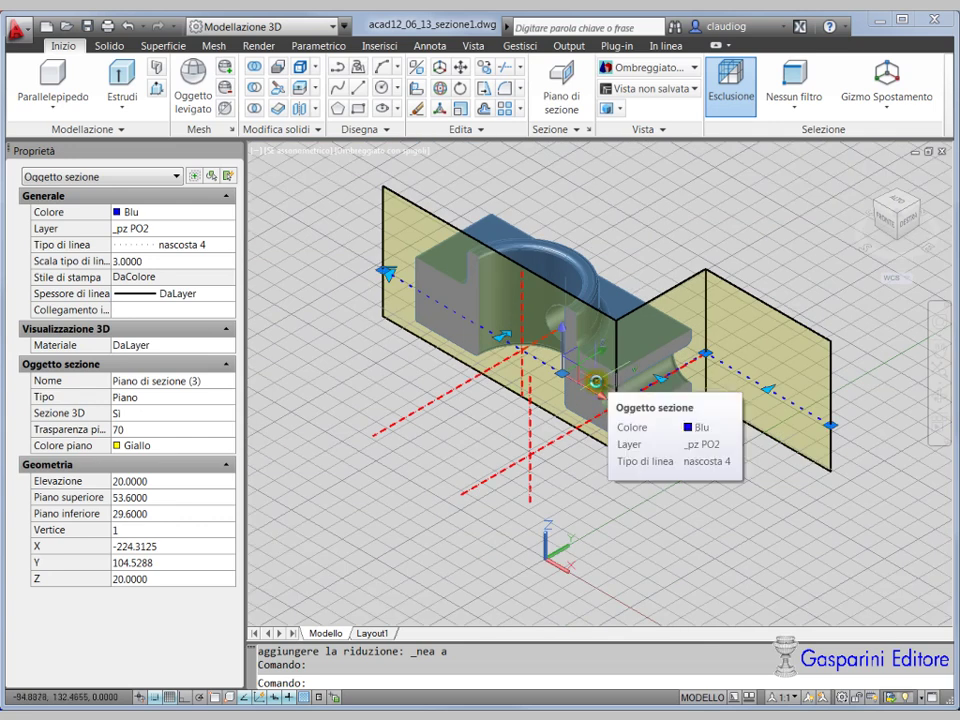
Drag the jog grip and snap the offset leg to an intersection between the holes.
click(655, 283)
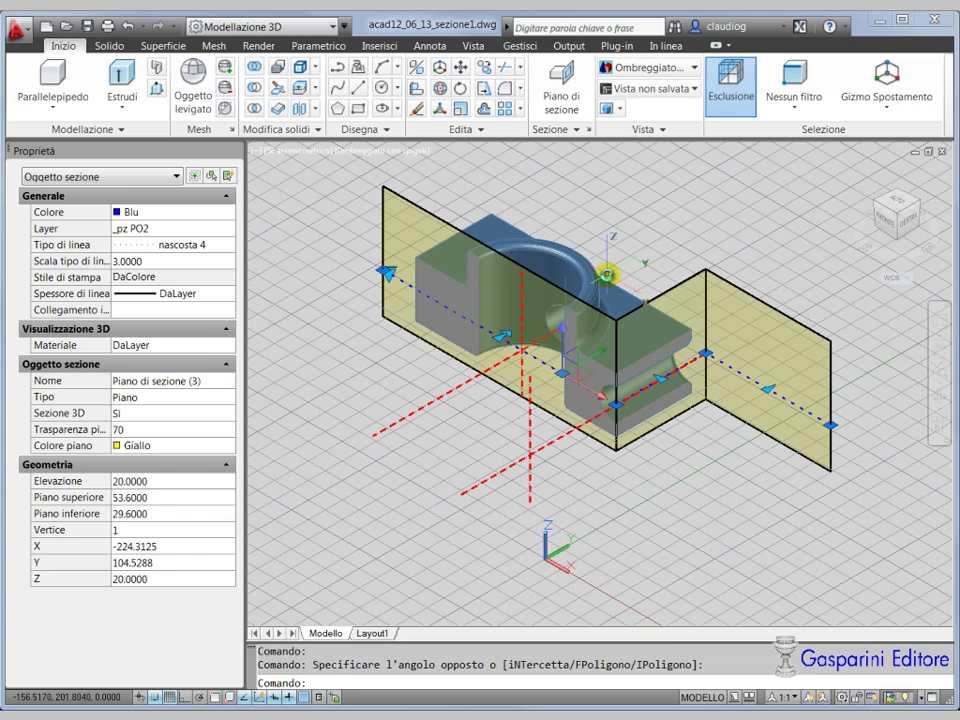
click(676, 285)
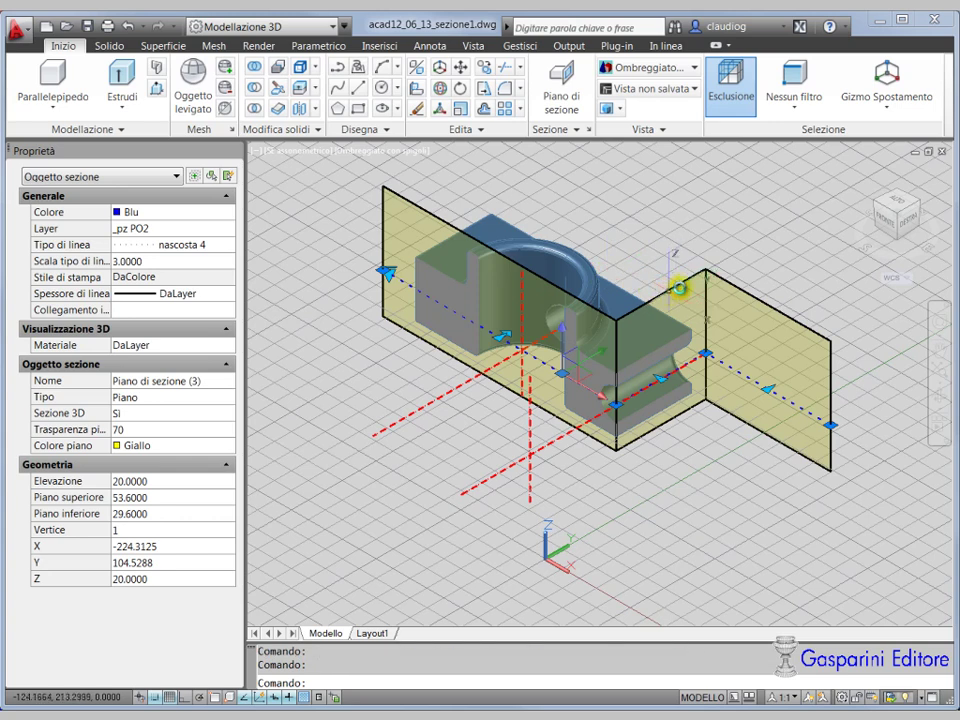
click(766, 393)
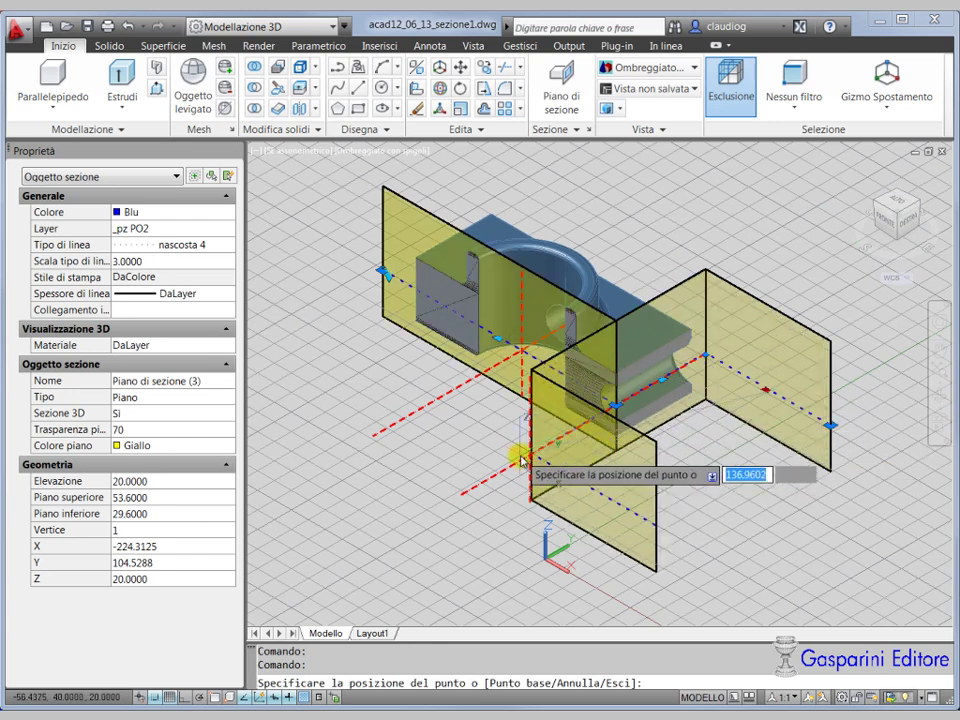
scroll(528, 458, up, 1)
scroll(530, 462, up, 1)
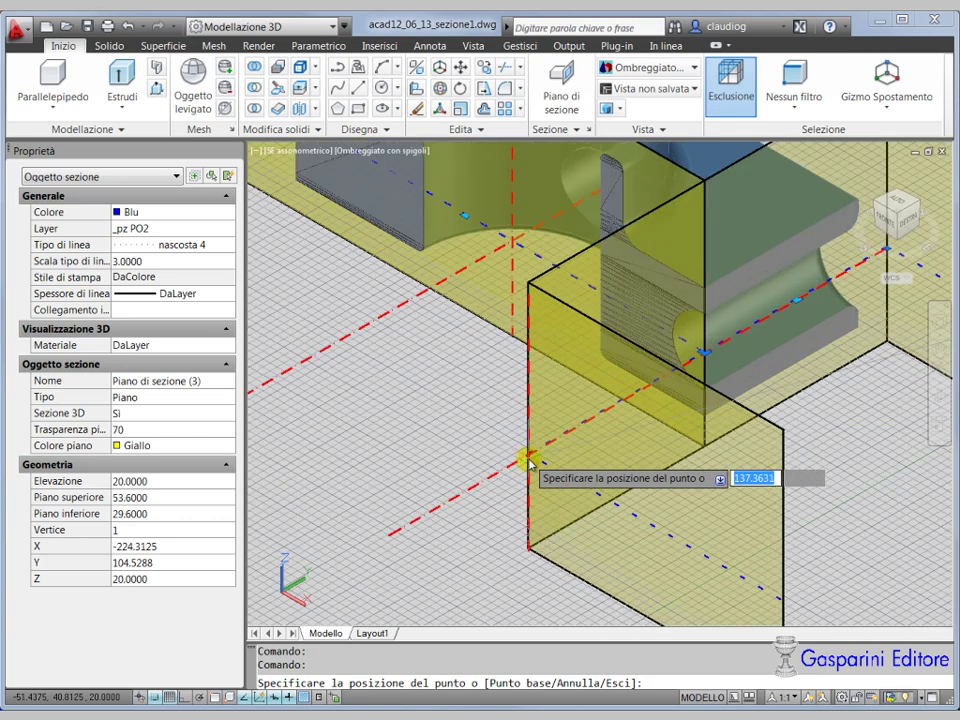
scroll(530, 462, up, 1)
shift+right_click(530, 462)
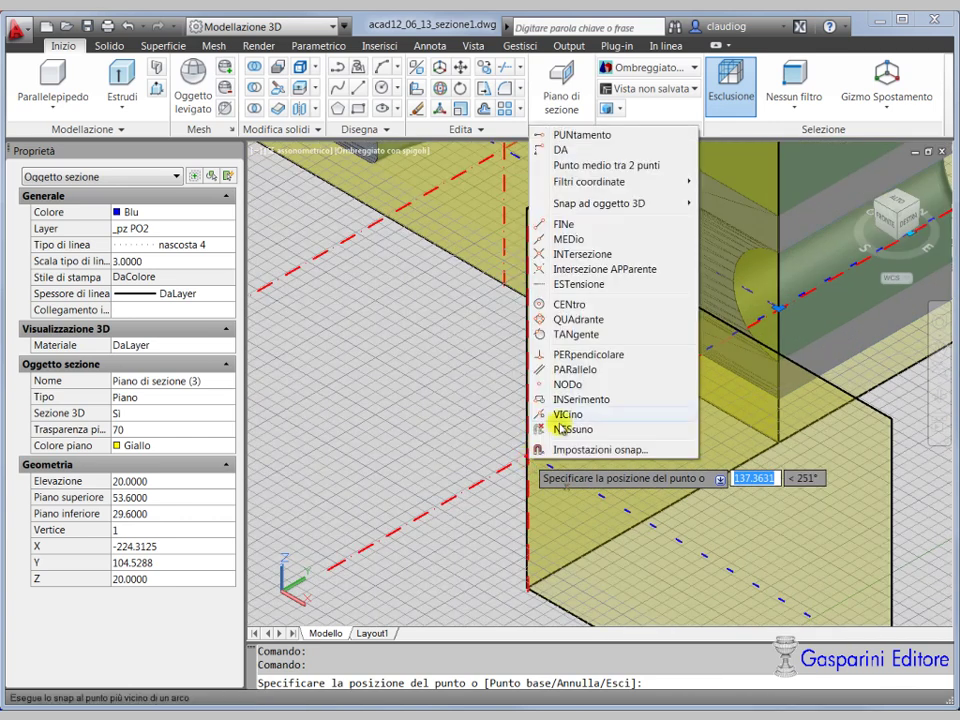
click(563, 256)
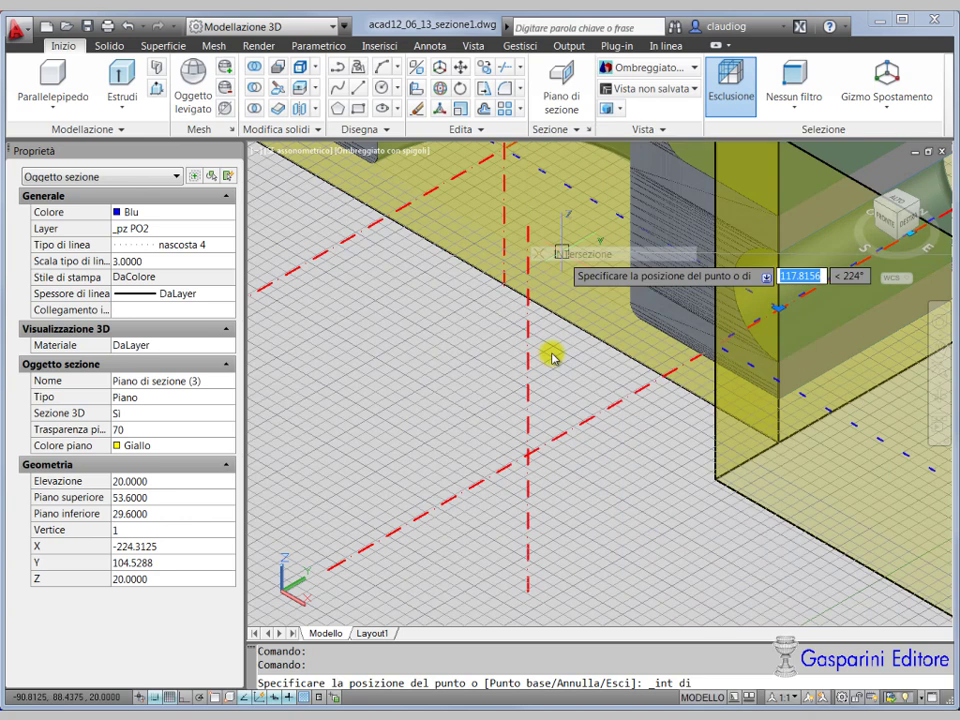
click(533, 456)
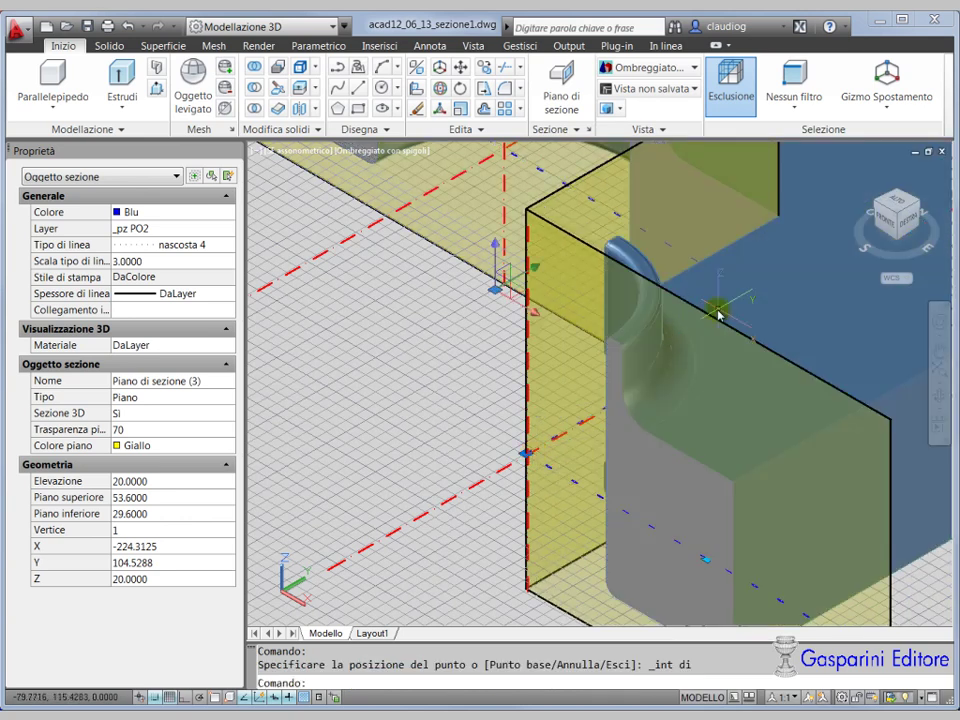
Check the jogged cut from top, isometric, and opposite-side ViewCube views.
click(898, 206)
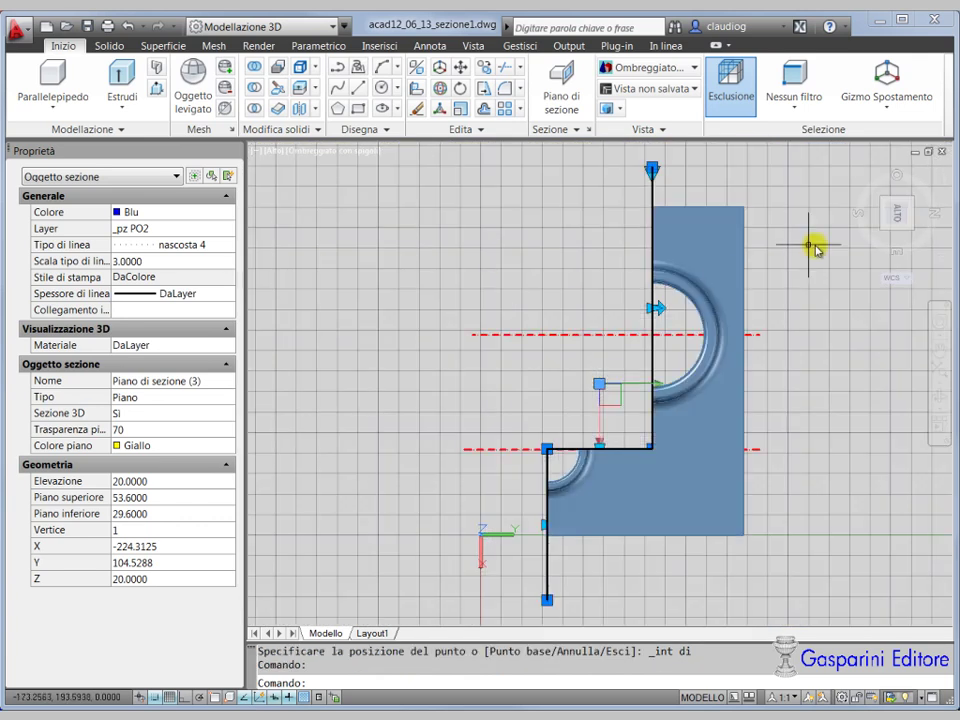
click(884, 231)
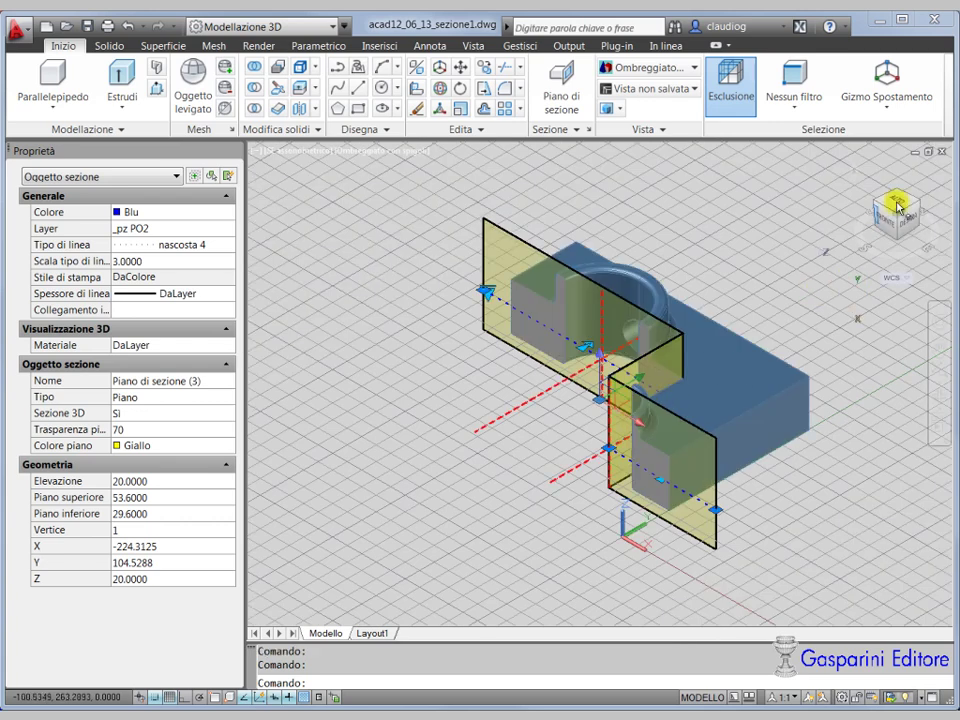
click(877, 205)
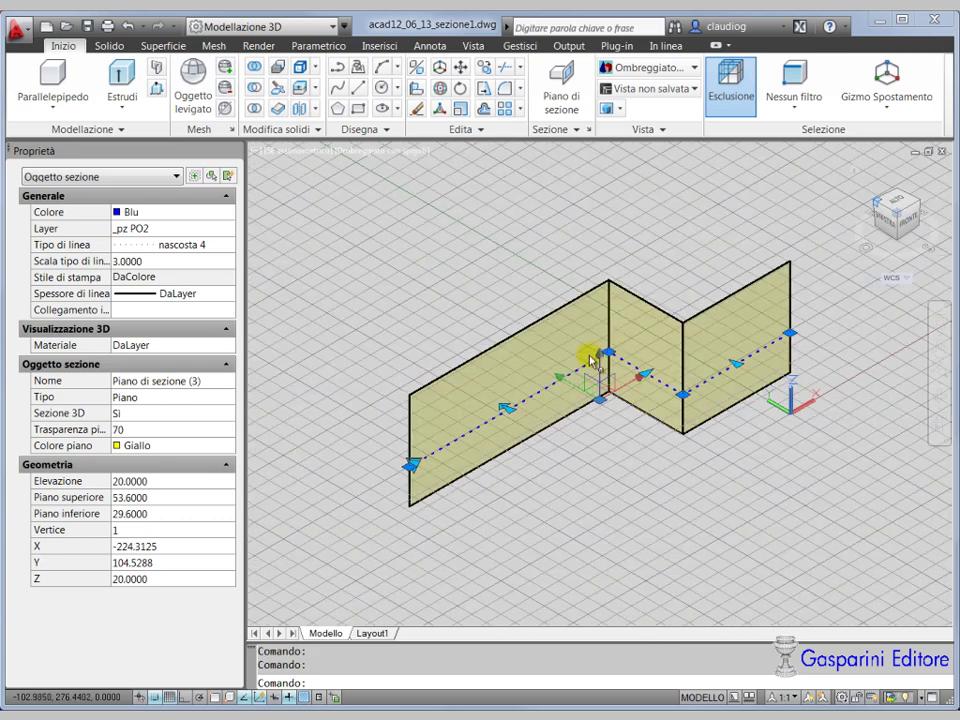